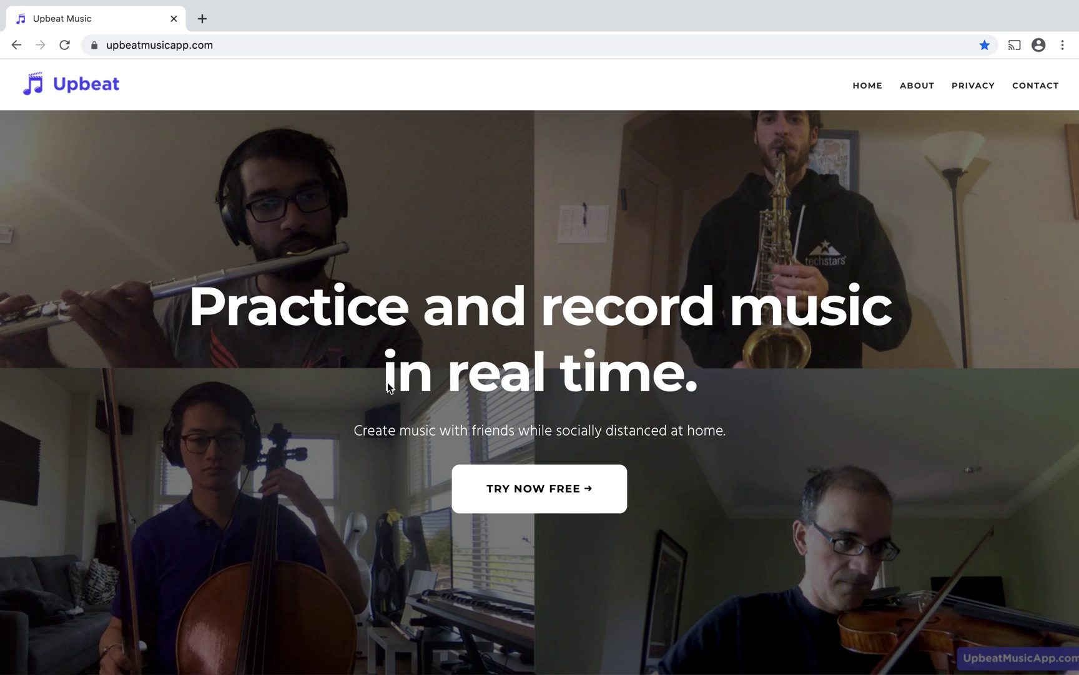
# Launch the free Upbeat web app, choose Google login, and start entering the account email.
pyautogui.click(517, 492)
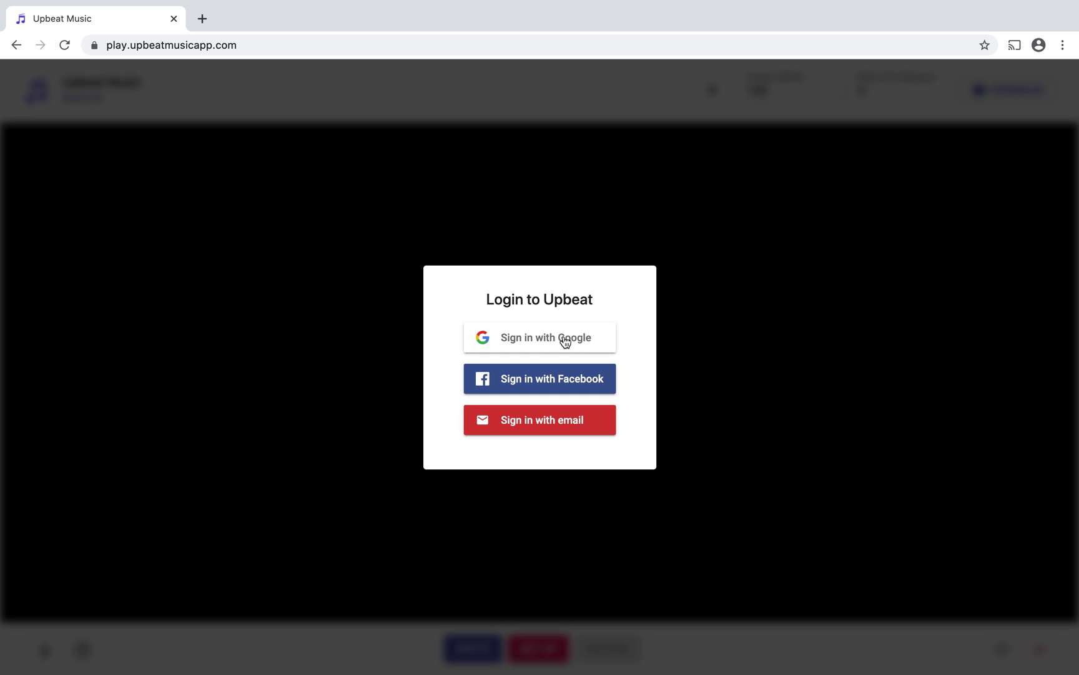
pyautogui.click(565, 340)
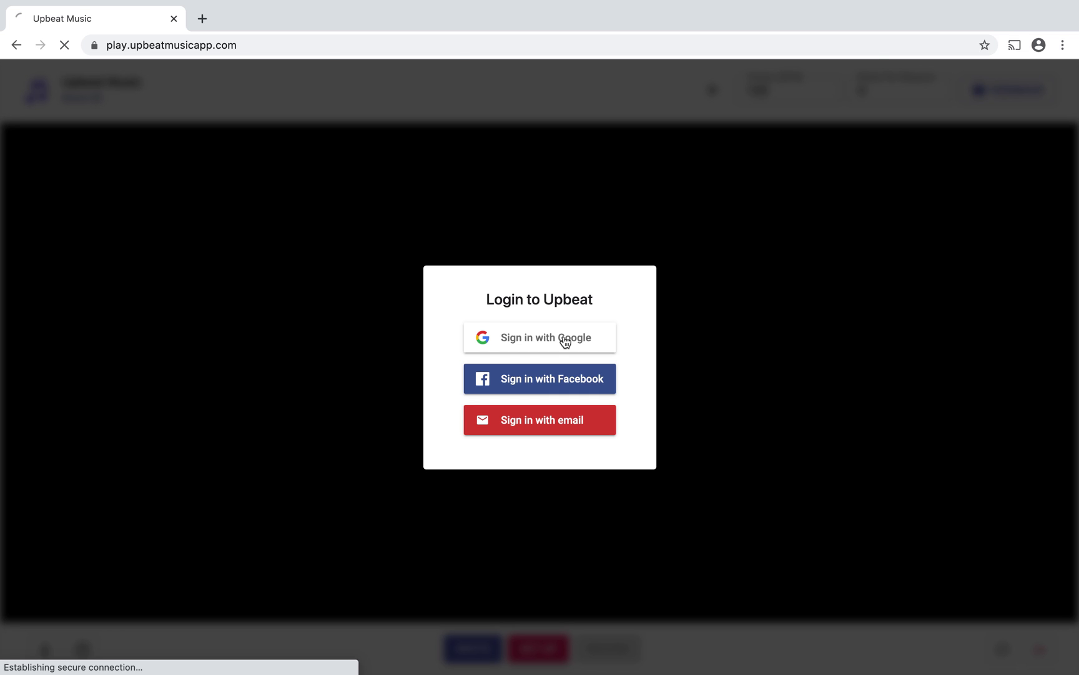
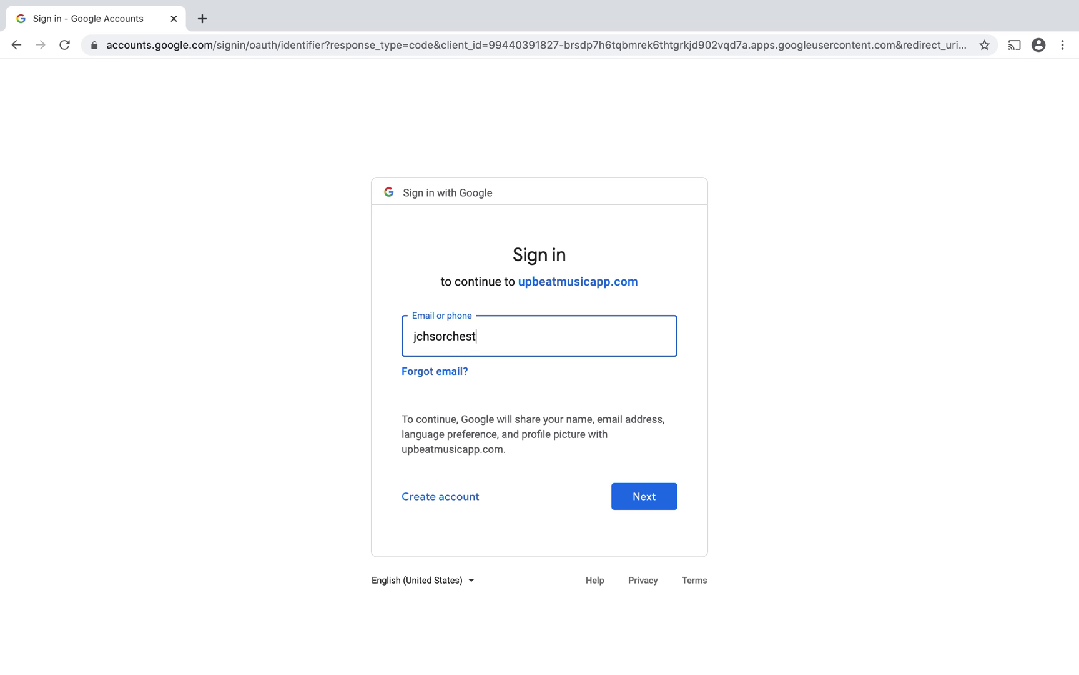
# Submit the account email, password and 2-Step verification code to complete Google sign-in.
pyautogui.click(652, 497)
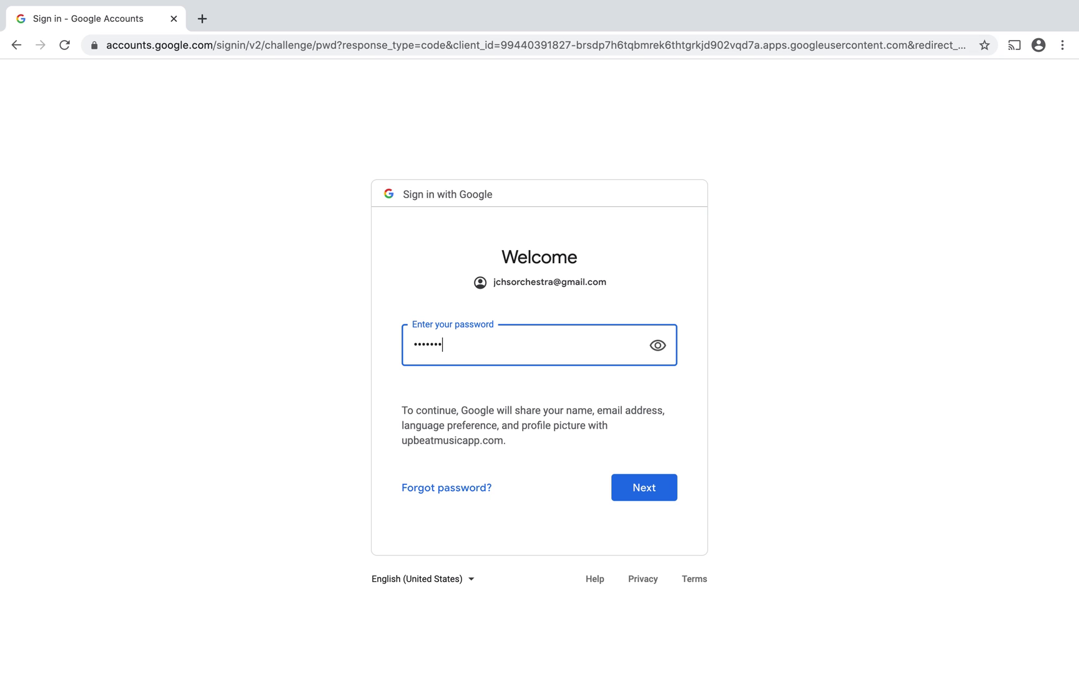
pyautogui.press('Return')
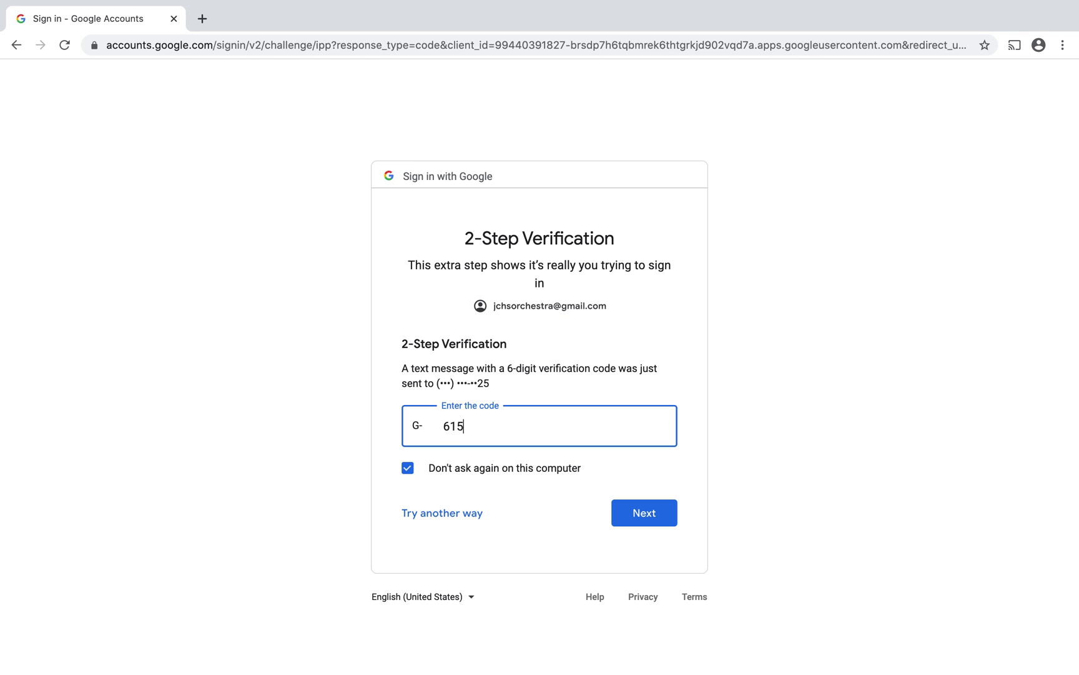
pyautogui.click(648, 515)
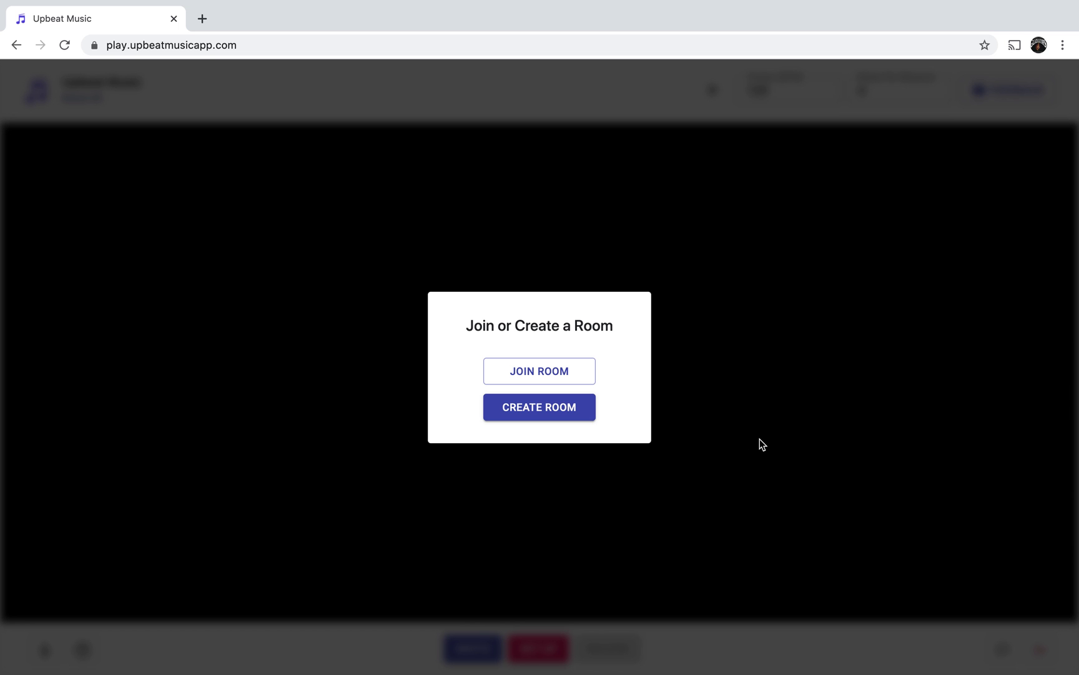
# Create a new practice room, send 'Hi' in its chat, and close the chat panel.
pyautogui.click(569, 414)
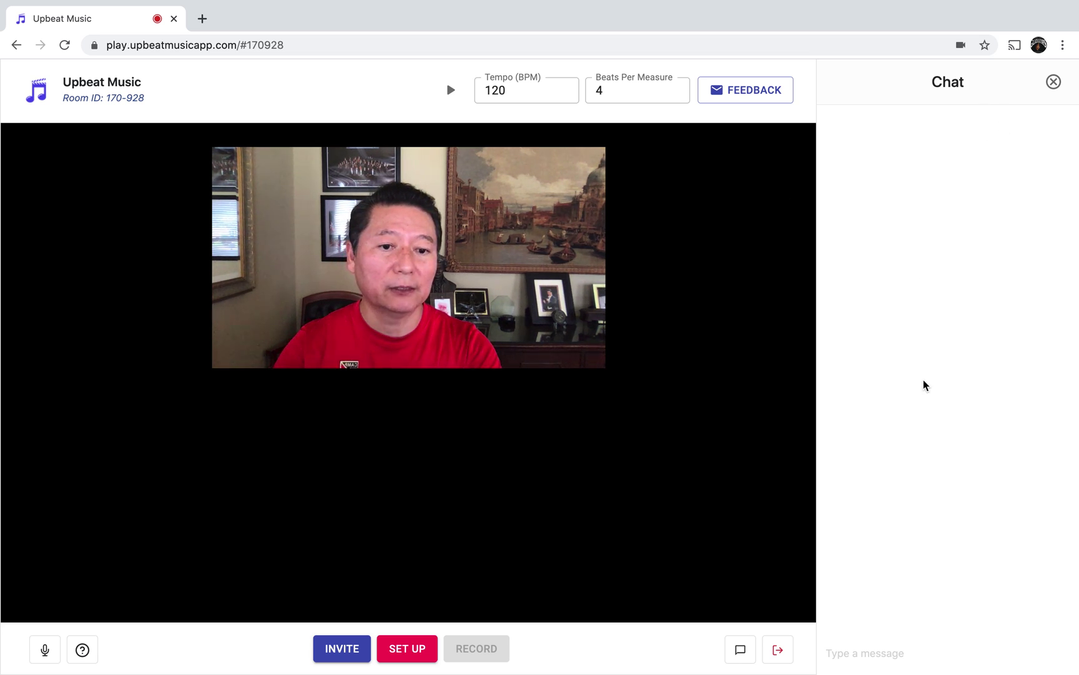
pyautogui.click(888, 655)
pyautogui.write('H')
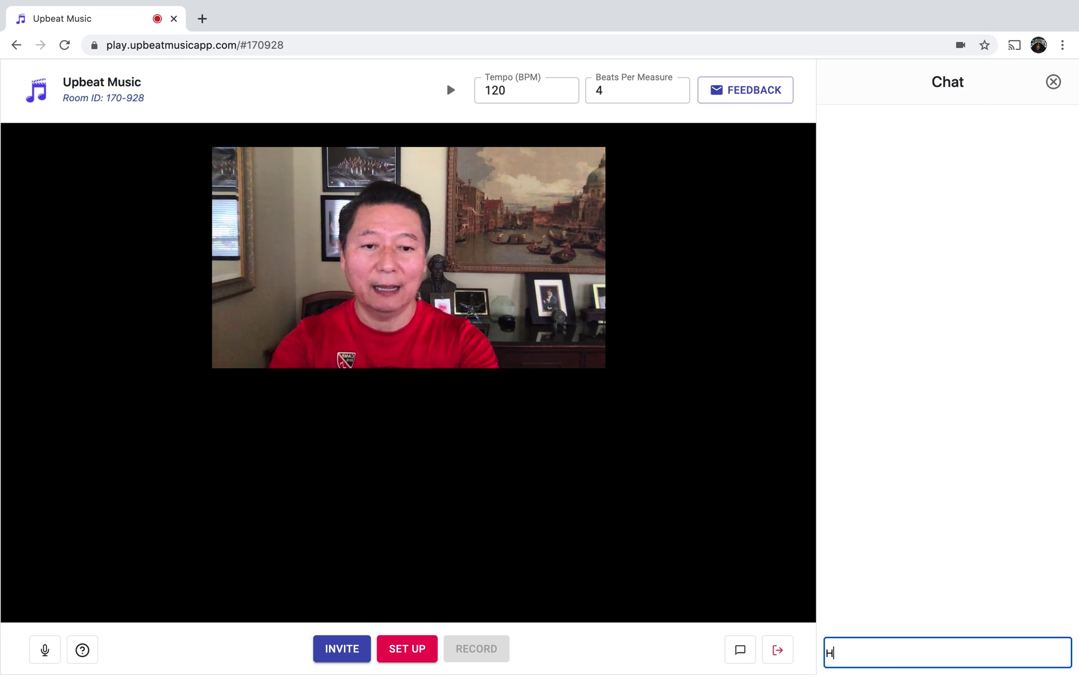
pyautogui.write('i')
pyautogui.press('Return')
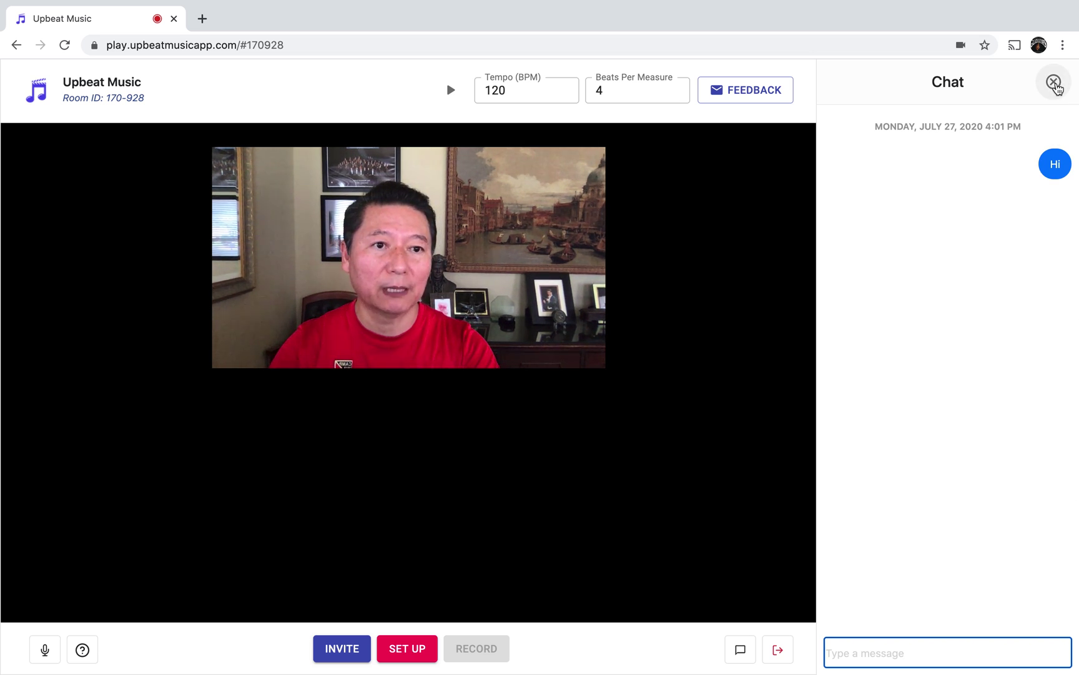
pyautogui.click(1054, 83)
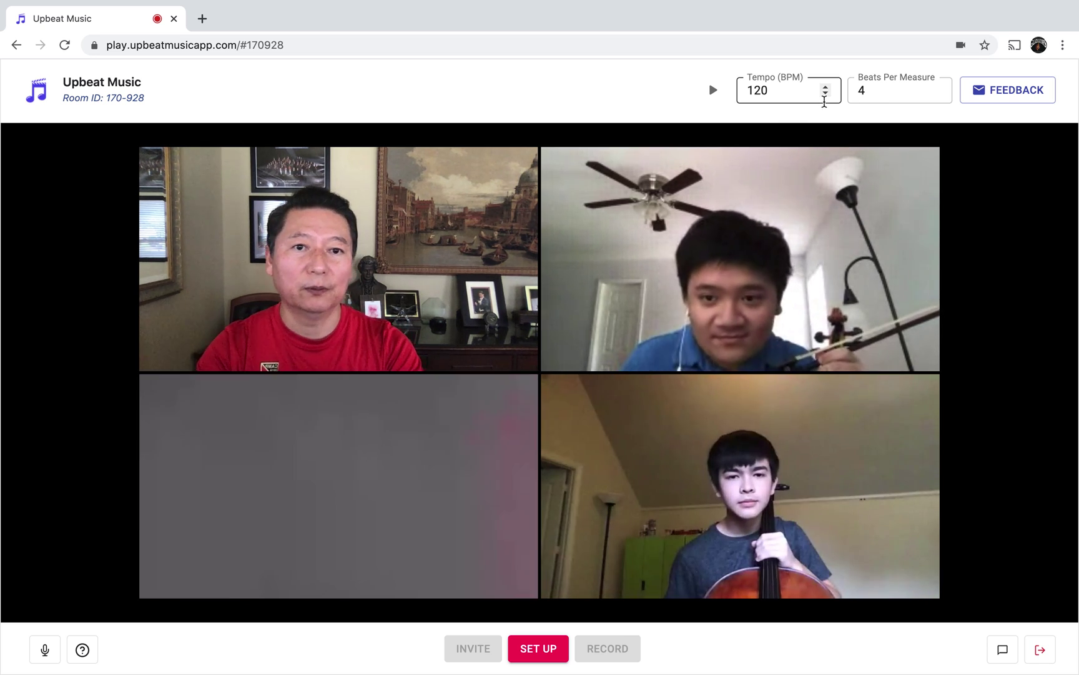
# Bring the Tempo (BPM) value down from 120 to 104.
pyautogui.click(826, 95)
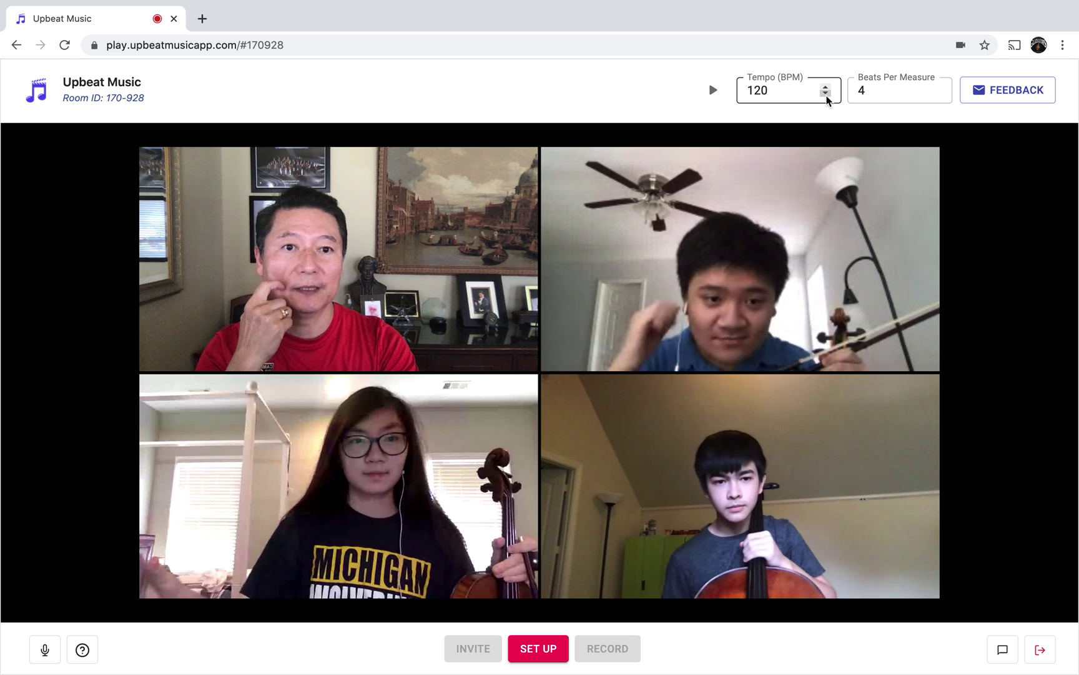
pyautogui.click(826, 94)
pyautogui.click(826, 94)
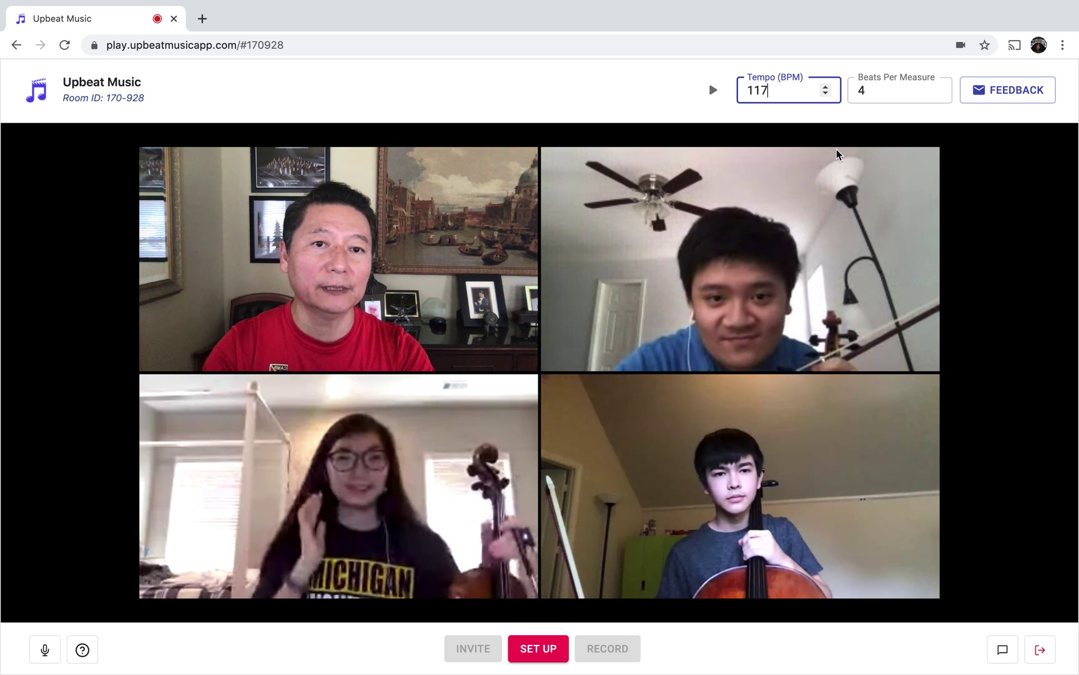
pyautogui.press('Down')
pyautogui.press('Down')
pyautogui.press('Down')
pyautogui.press('Down')
pyautogui.press('Down')
pyautogui.press('Down')
pyautogui.press('Down')
pyautogui.press('Down')
pyautogui.press('Down')
pyautogui.press('Down')
pyautogui.press('Down')
pyautogui.press('Down')
pyautogui.press('Down')
pyautogui.press('Down')
pyautogui.press('Down')
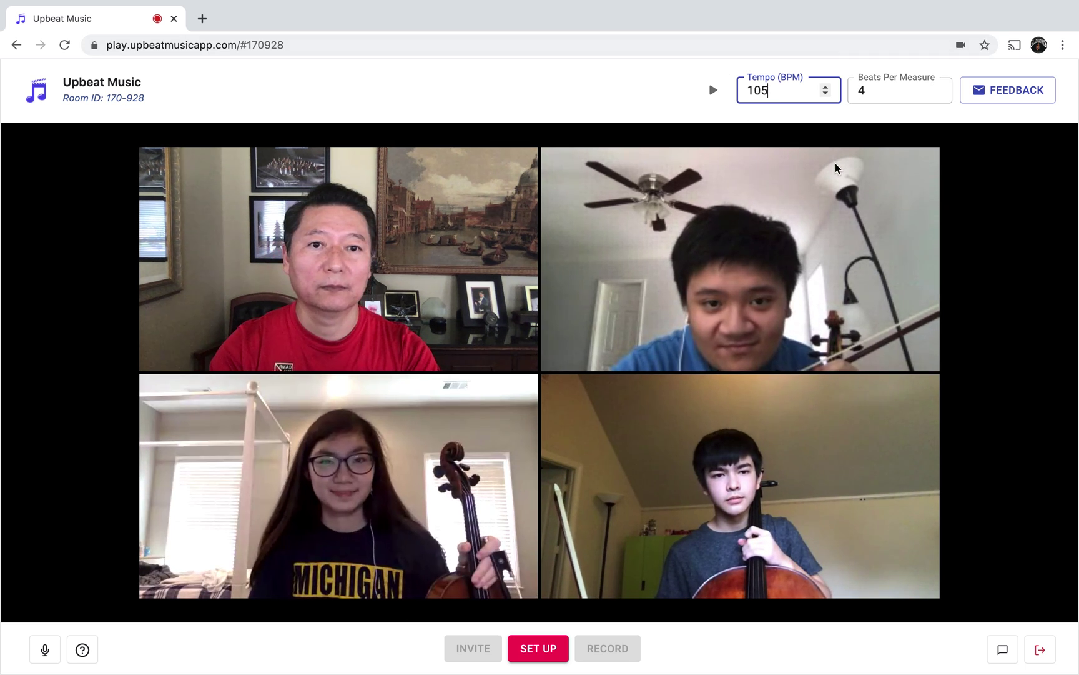
pyautogui.press('Down')
pyautogui.press('Down')
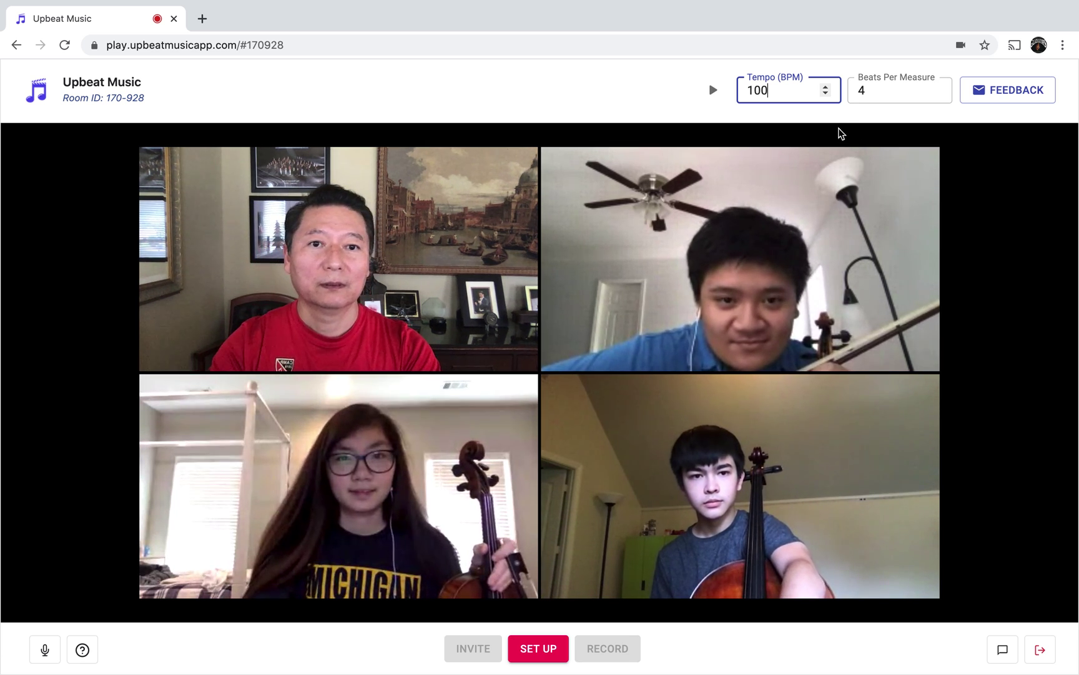
pyautogui.press('BackSpace')
pyautogui.press('BackSpace')
pyautogui.write('04')
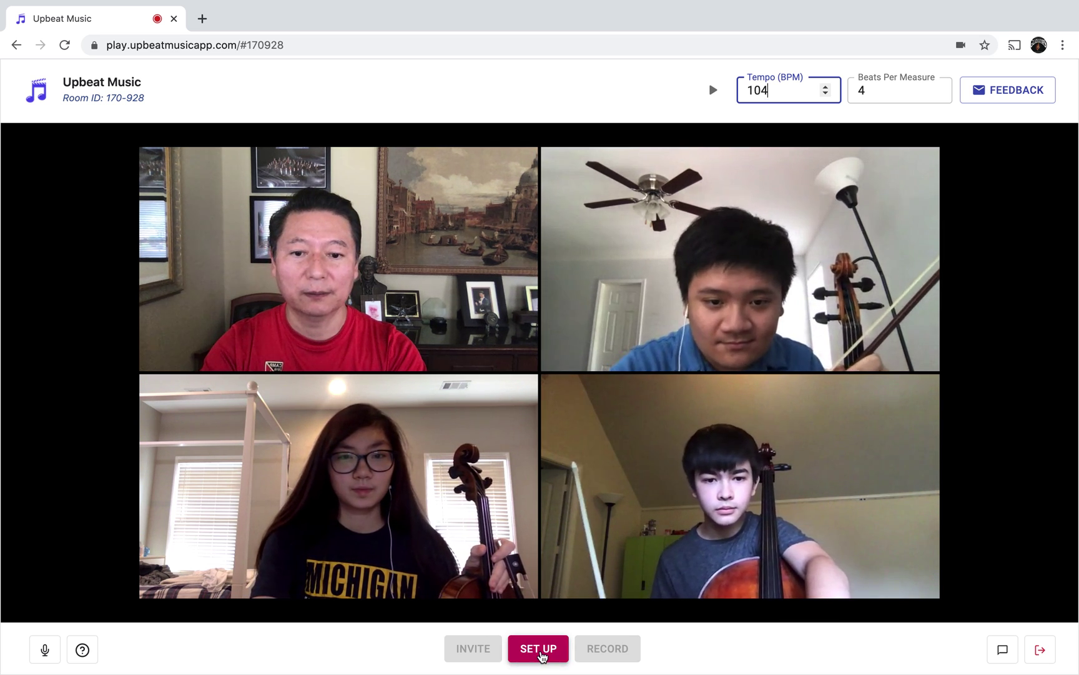
# Run audio setup, record an eight-beat calibration take, and accept it.
pyautogui.click(540, 650)
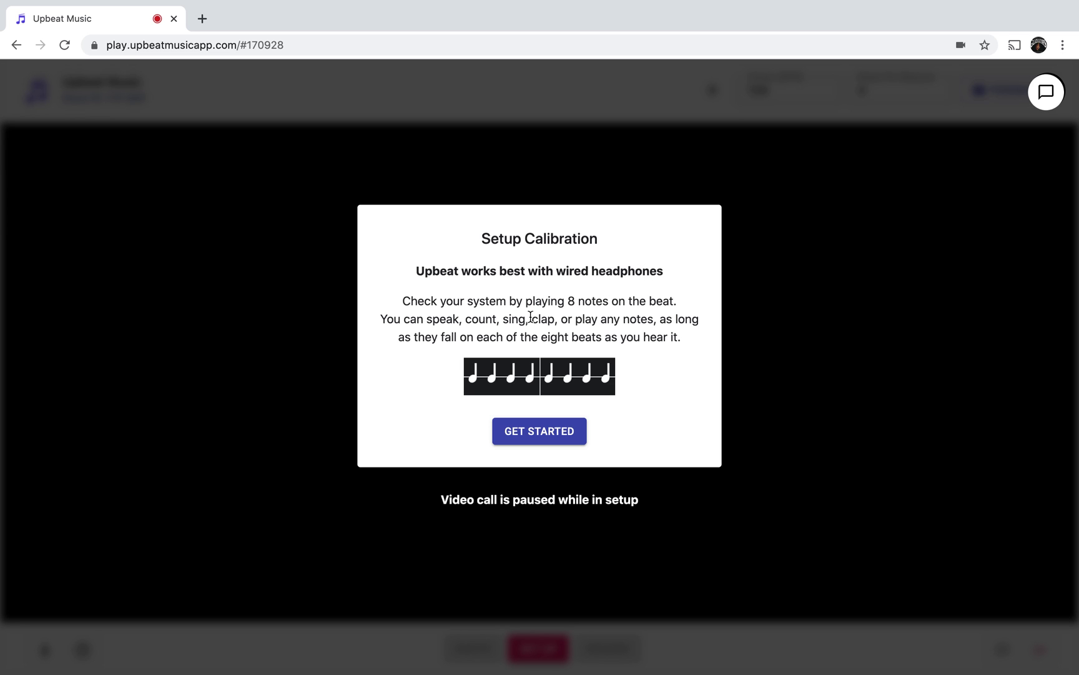
pyautogui.click(542, 432)
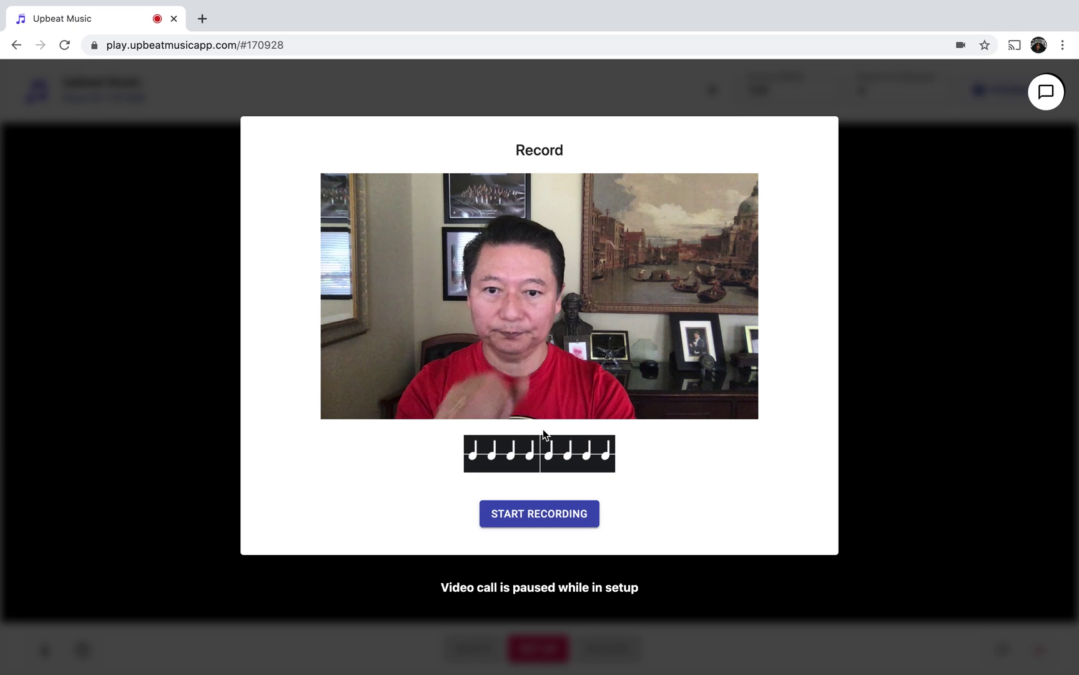
pyautogui.click(576, 516)
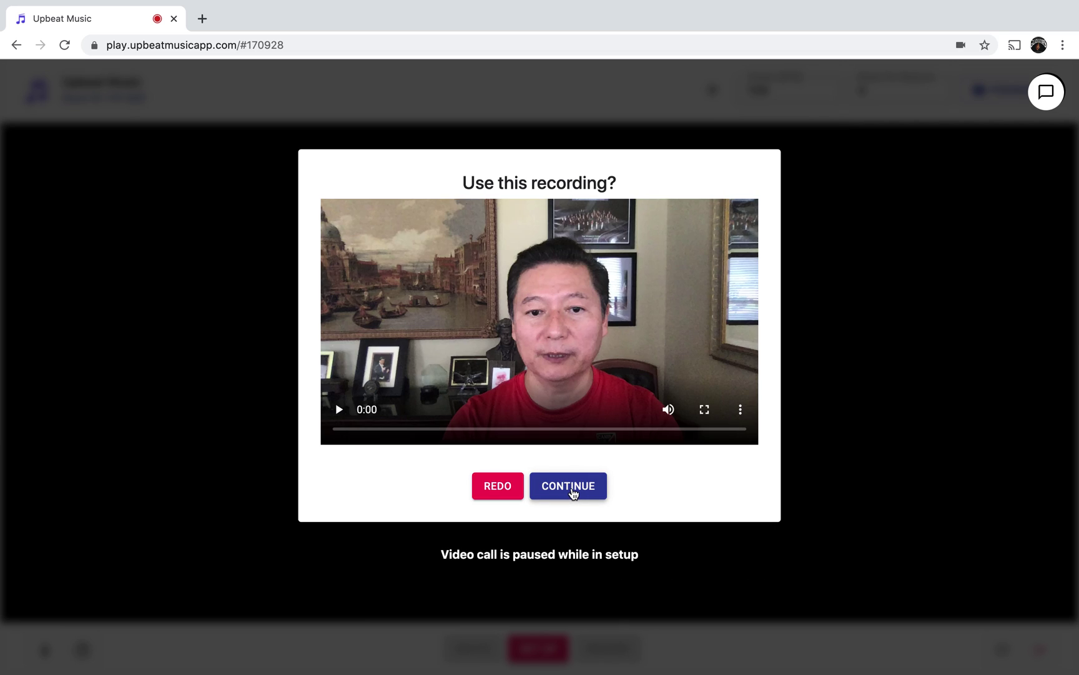
pyautogui.click(569, 486)
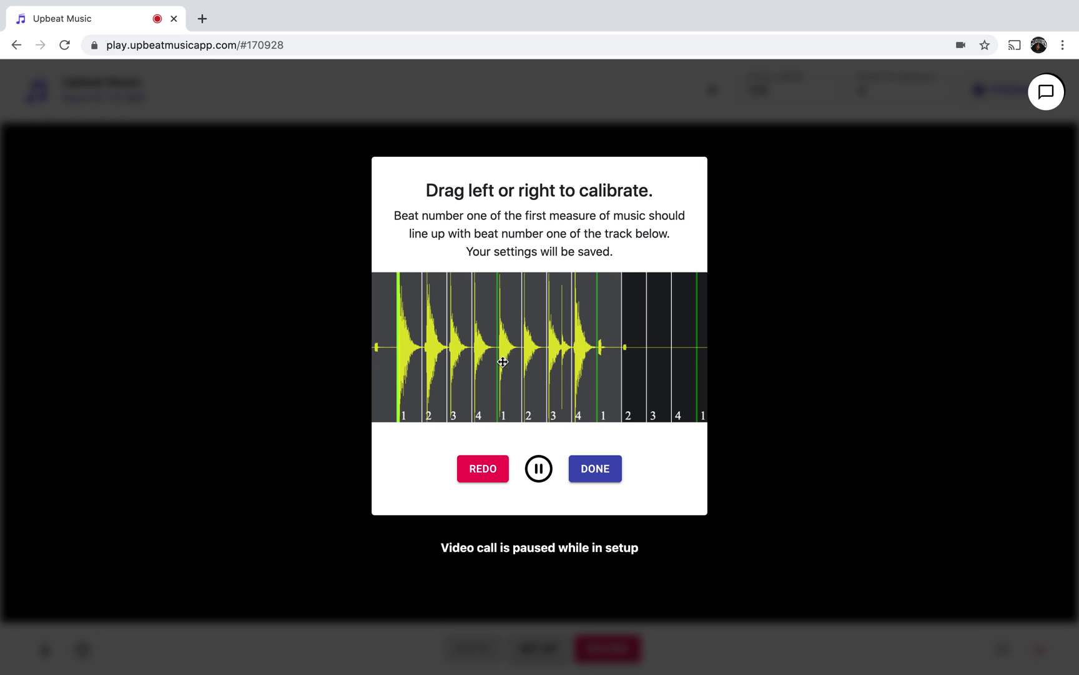
# Align the calibration waveform with beat one, checking by playback, and save the setup.
pyautogui.moveTo(470, 355)
pyautogui.mouseDown()
pyautogui.moveTo(485, 355)
pyautogui.moveTo(472, 359)
pyautogui.mouseUp()
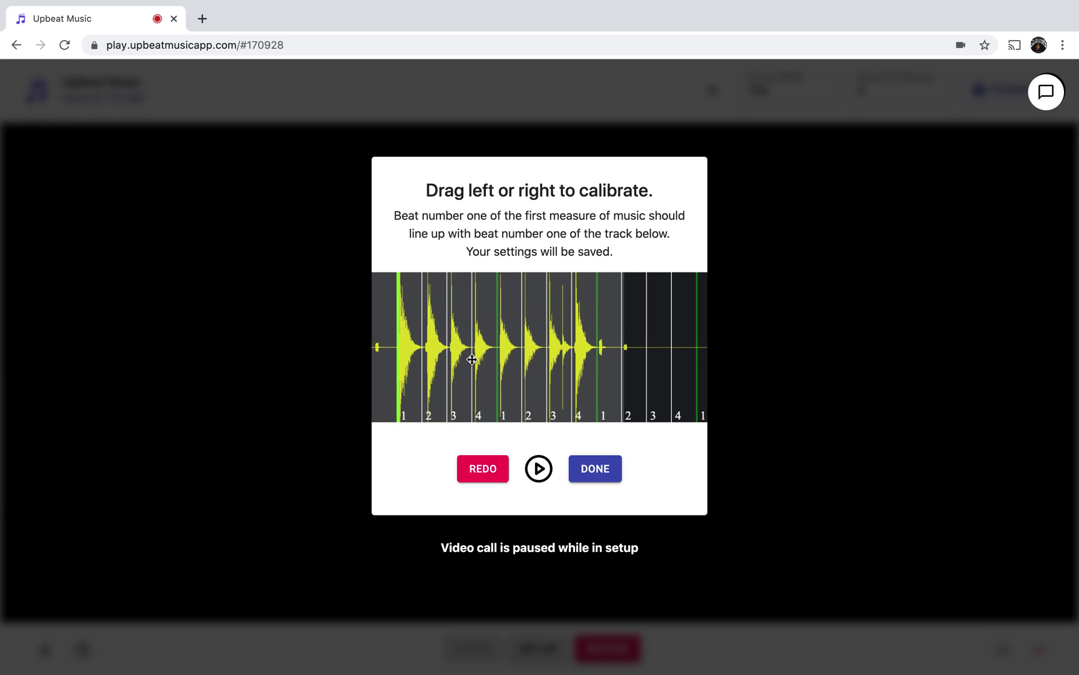
pyautogui.click(540, 476)
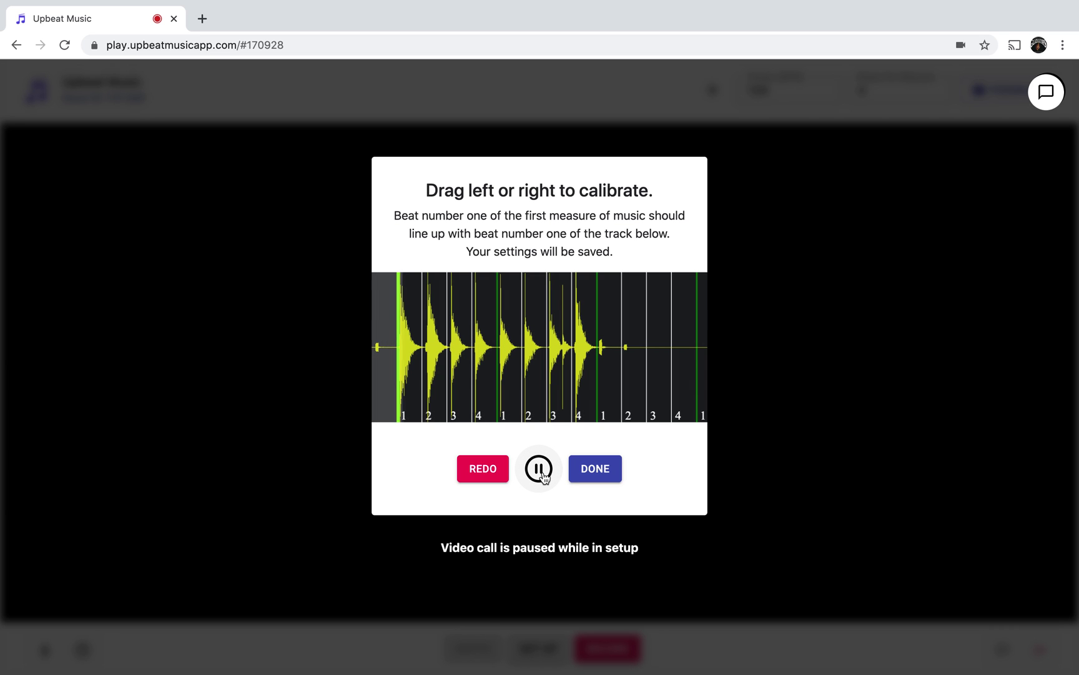
pyautogui.click(541, 476)
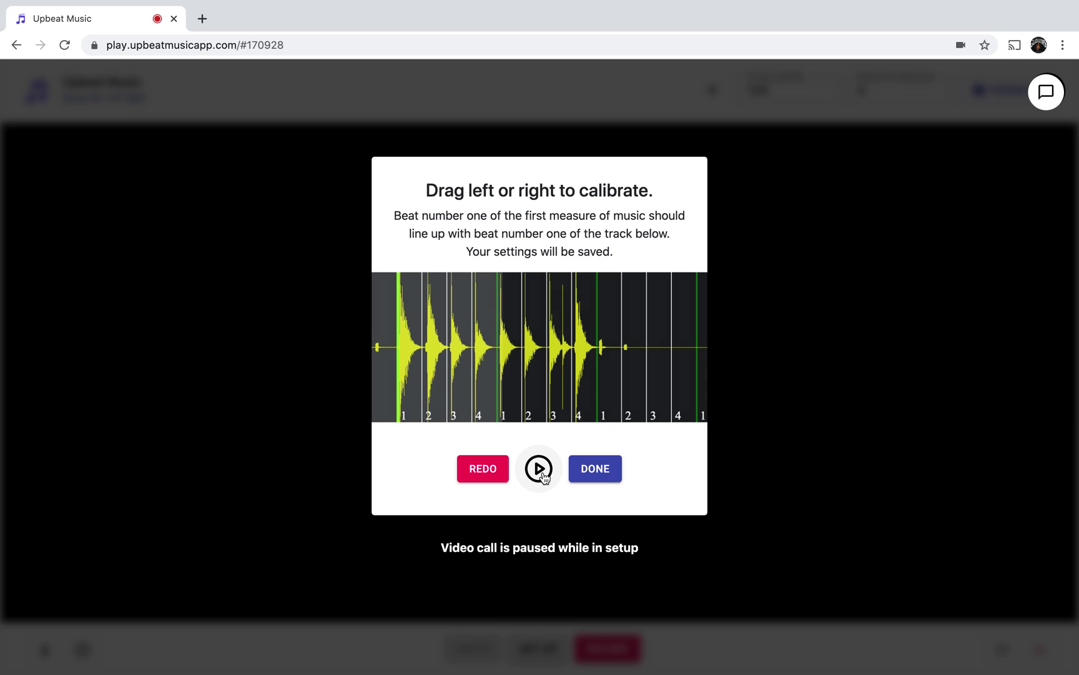
pyautogui.moveTo(524, 363); pyautogui.dragTo(523, 364)
pyautogui.click(540, 475)
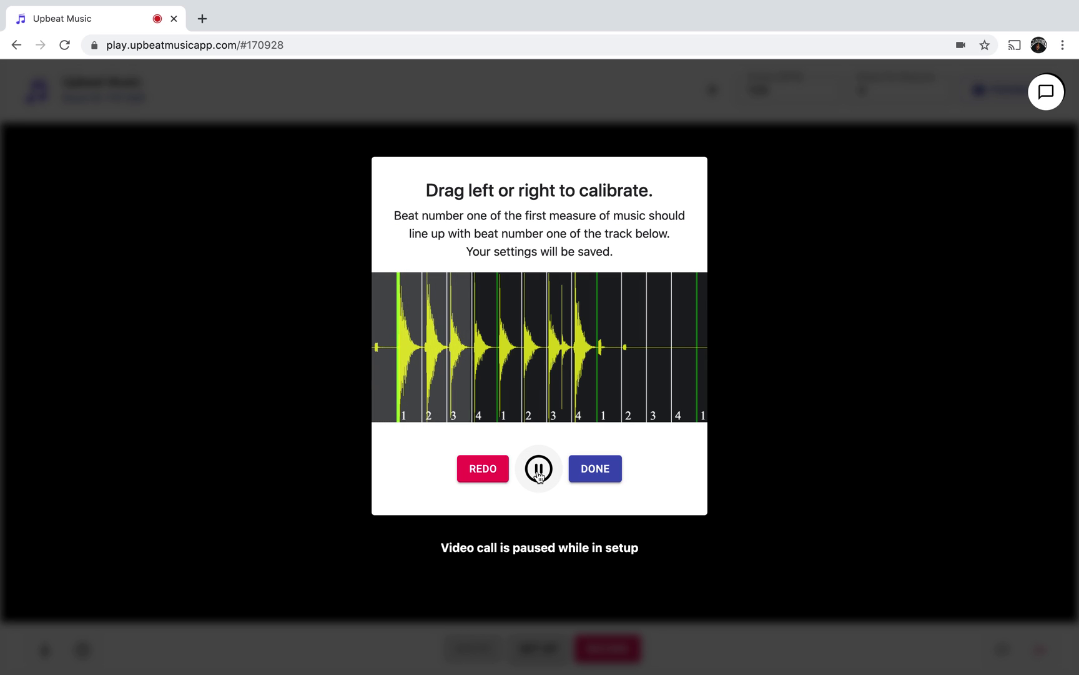
pyautogui.click(594, 477)
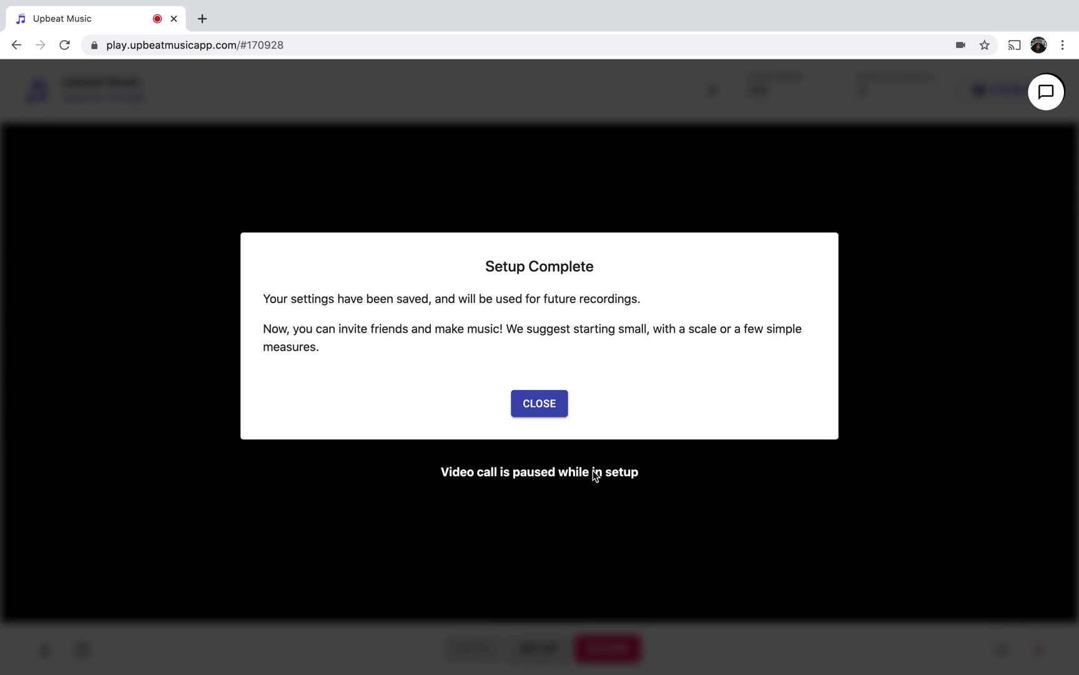
# Dismiss the Setup Complete message and bring up the Record dialog for a new take.
pyautogui.click(541, 406)
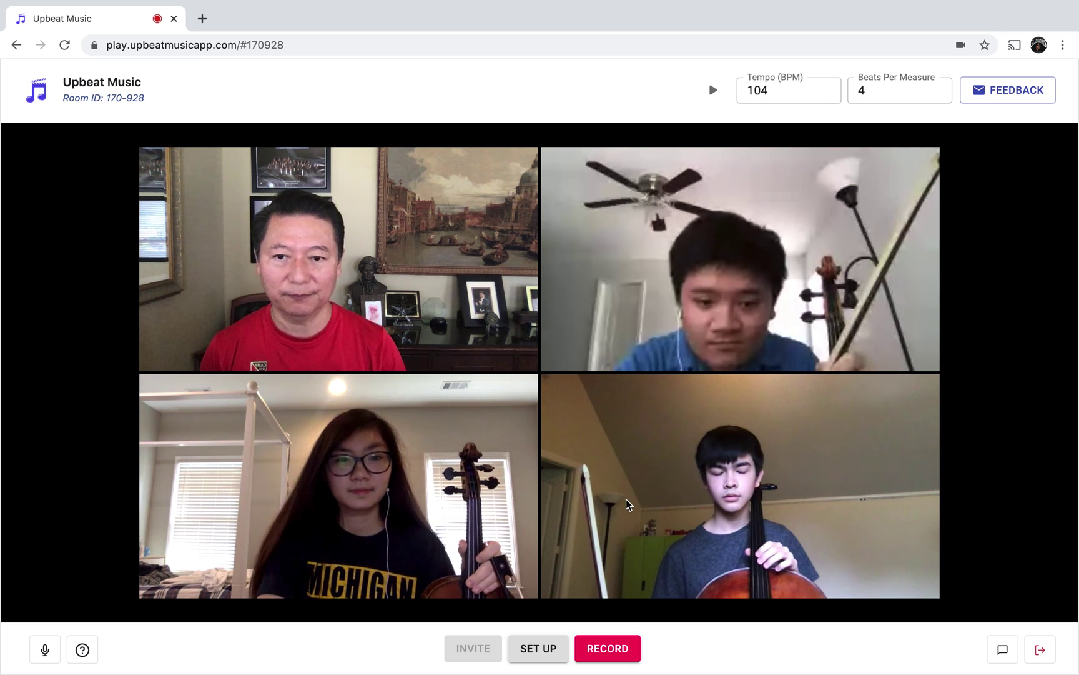
pyautogui.click(637, 646)
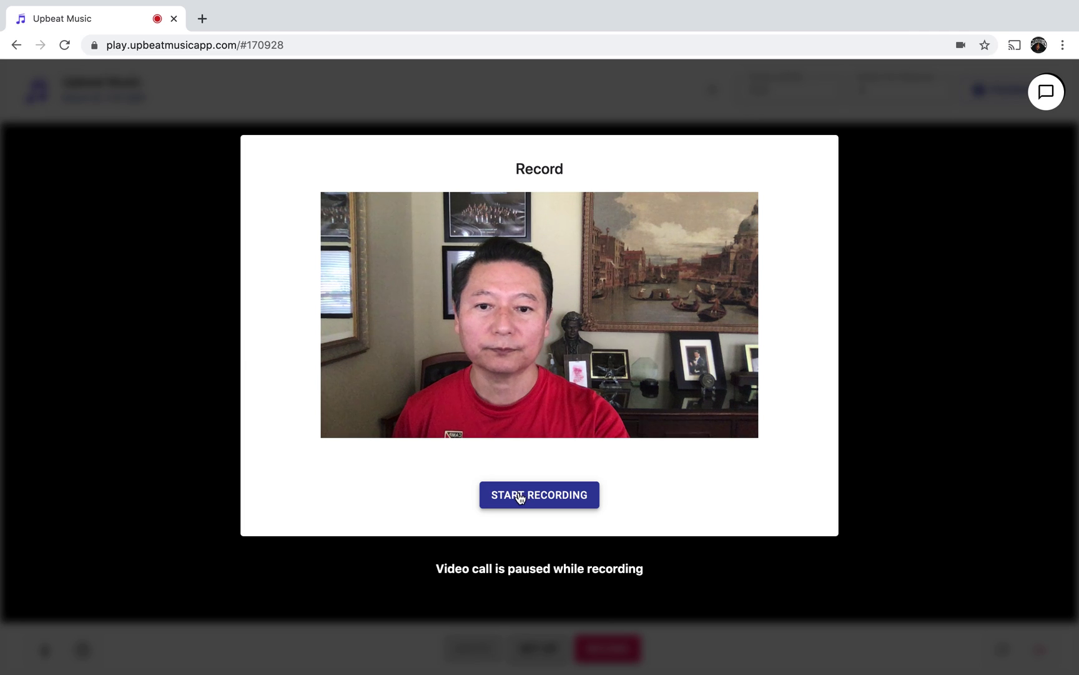
# Record a new take of your part from start to stop.
pyautogui.click(520, 495)
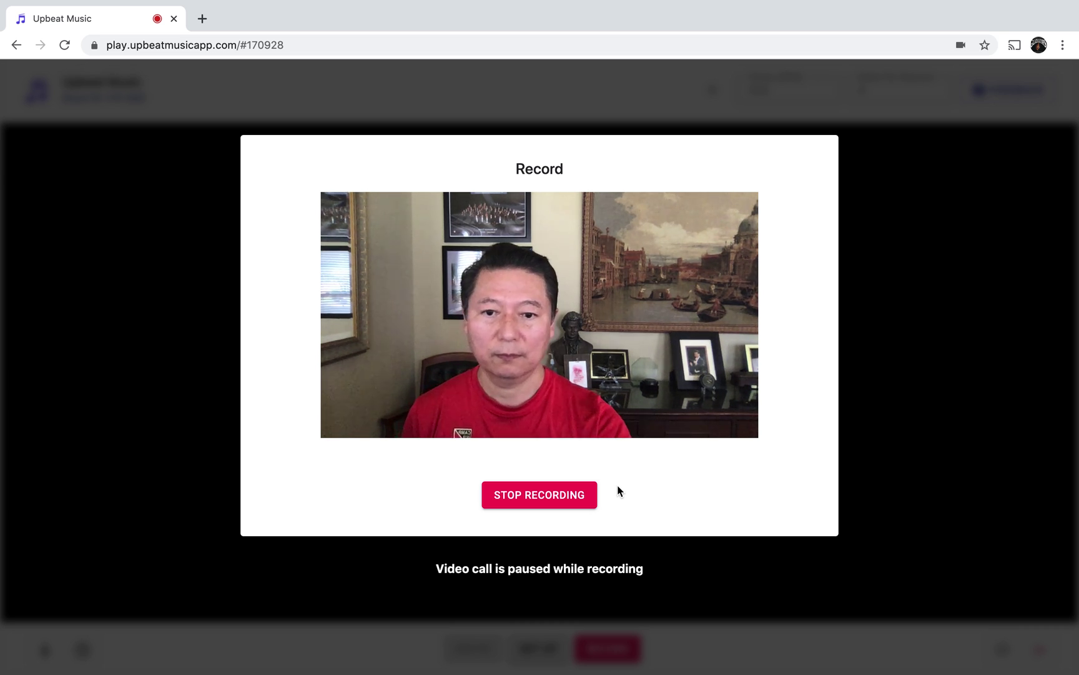
pyautogui.click(573, 494)
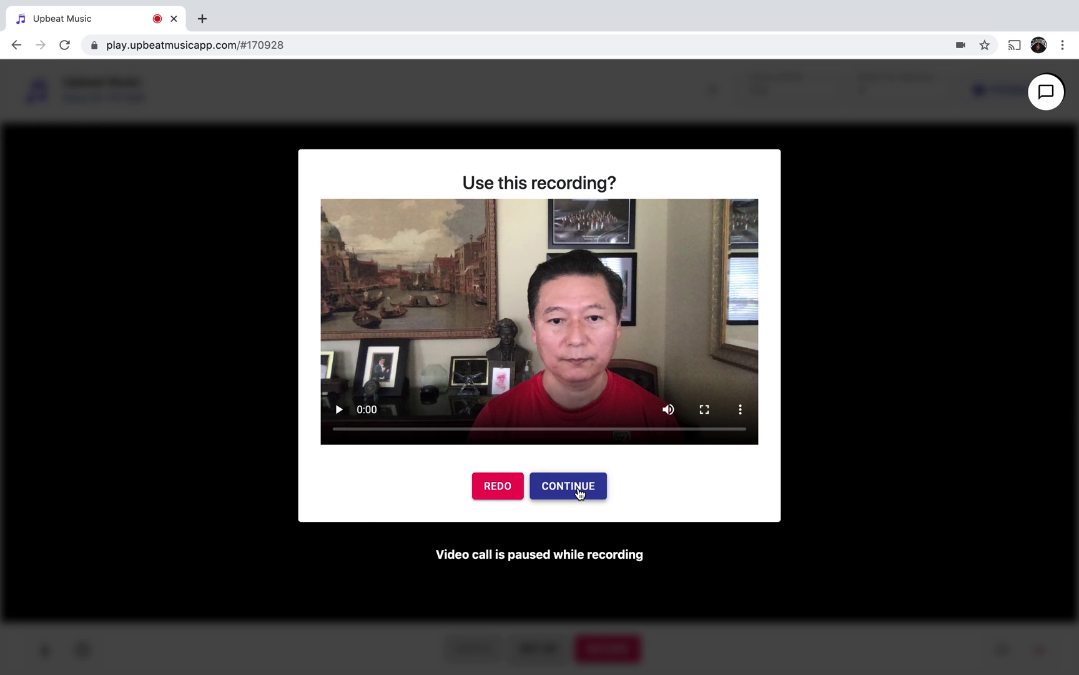
# Accept the take, check its alignment, and finish to upload and merge the ensemble video.
pyautogui.click(579, 493)
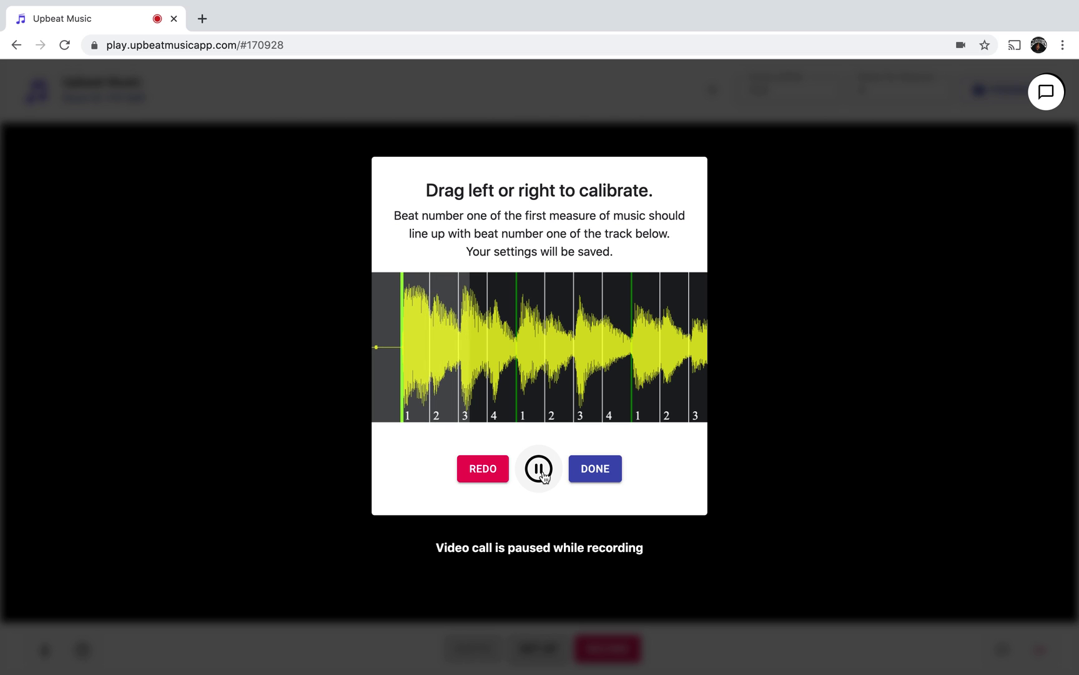
pyautogui.click(541, 474)
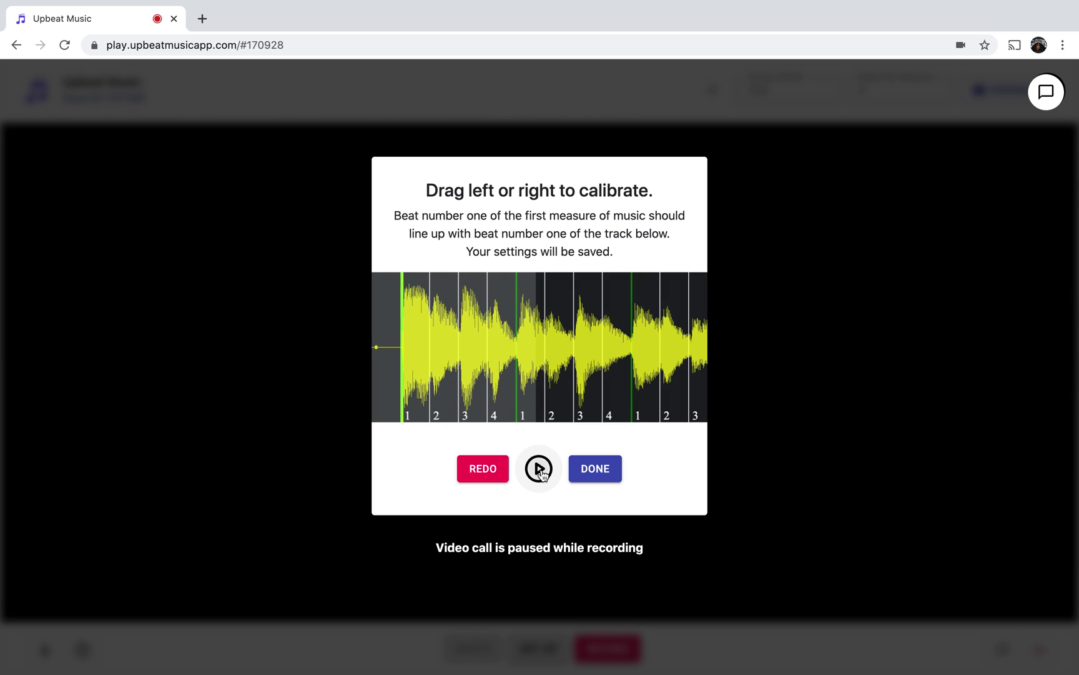
pyautogui.click(595, 469)
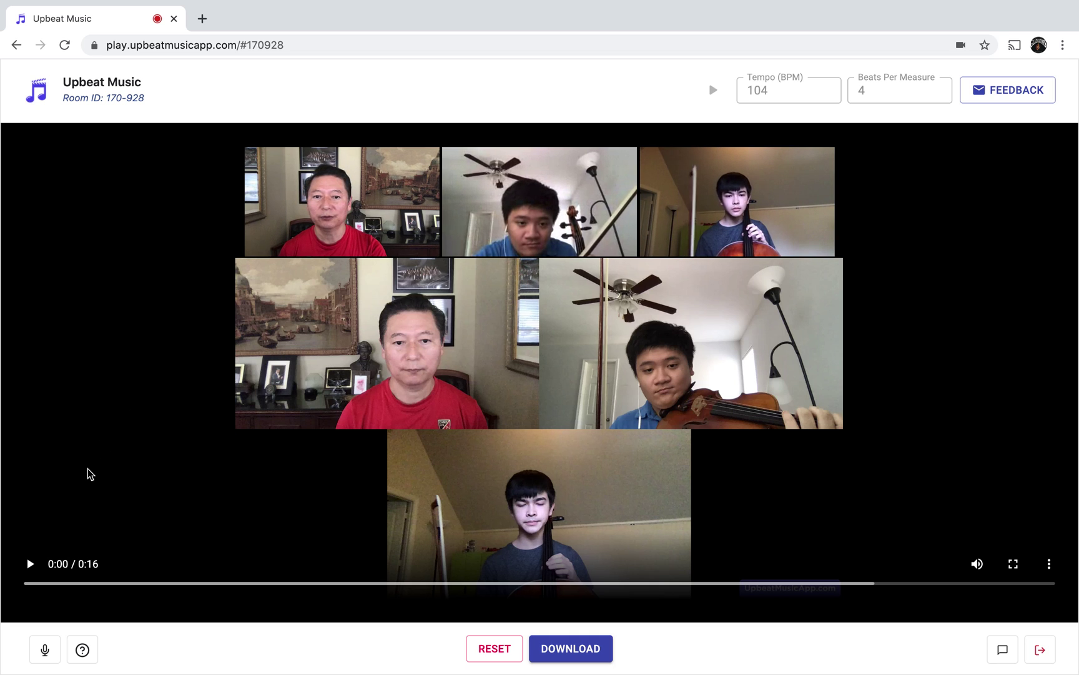
pyautogui.click(54, 642)
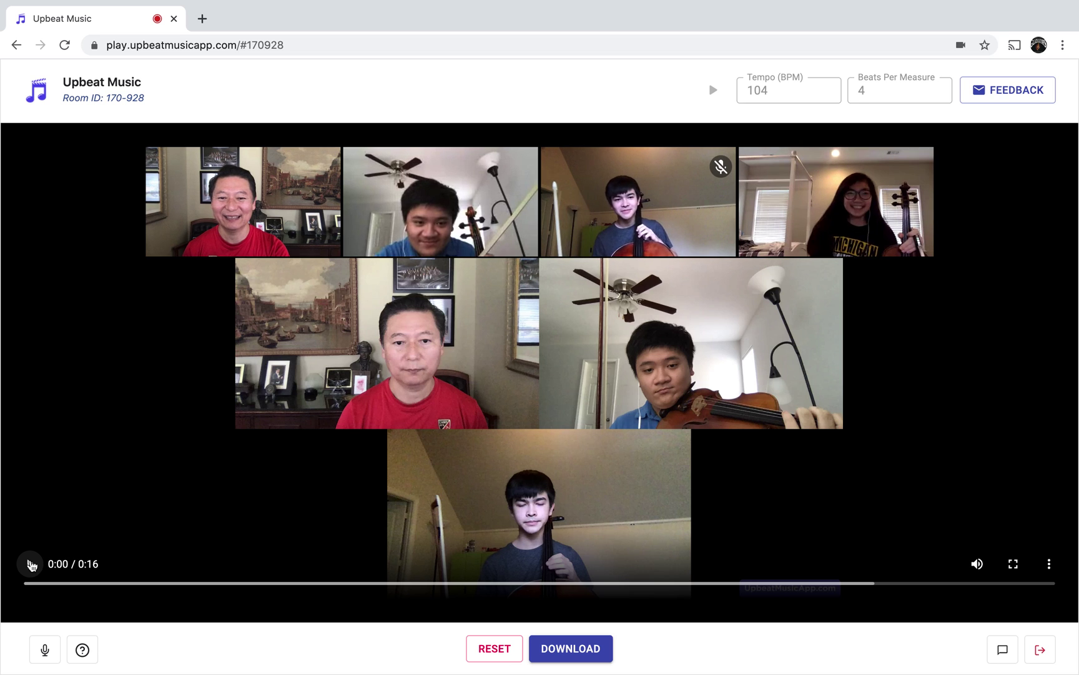
pyautogui.click(31, 565)
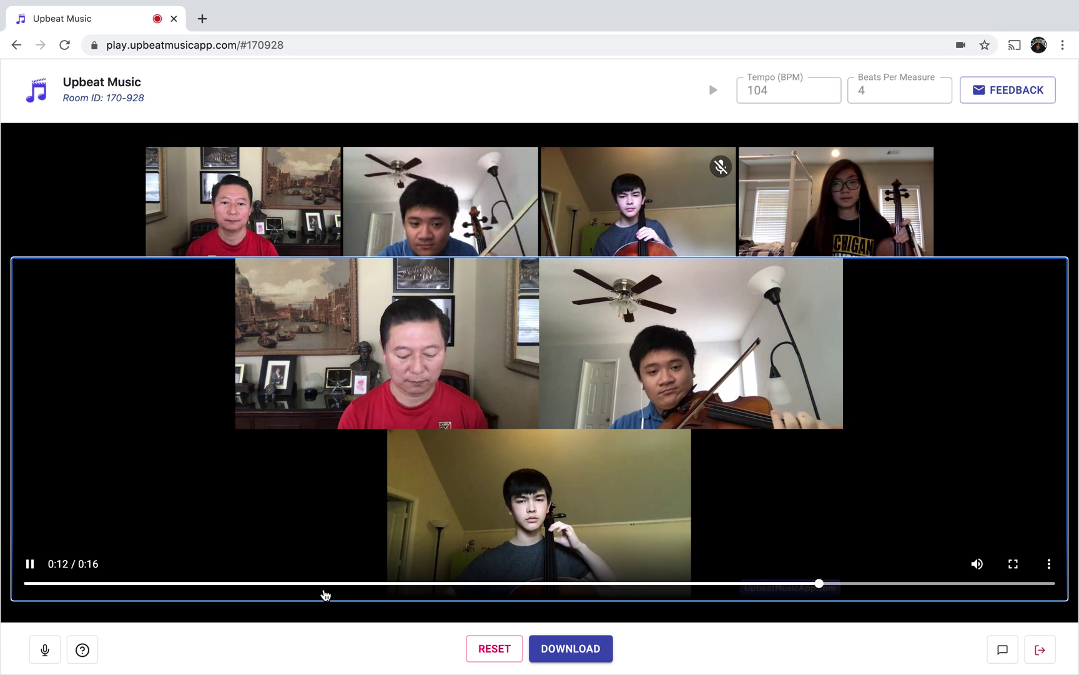
pyautogui.press('XF86AudioRaiseVolume')
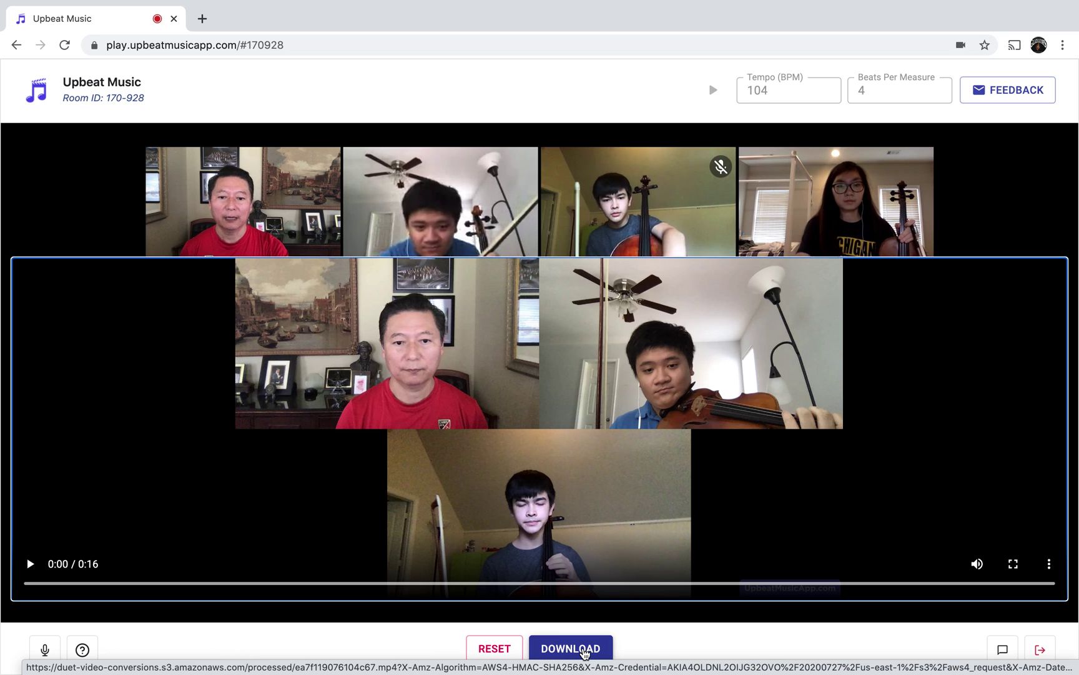
# Download the ensemble video and save it to the Desktop as testing.mp4.
pyautogui.click(584, 650)
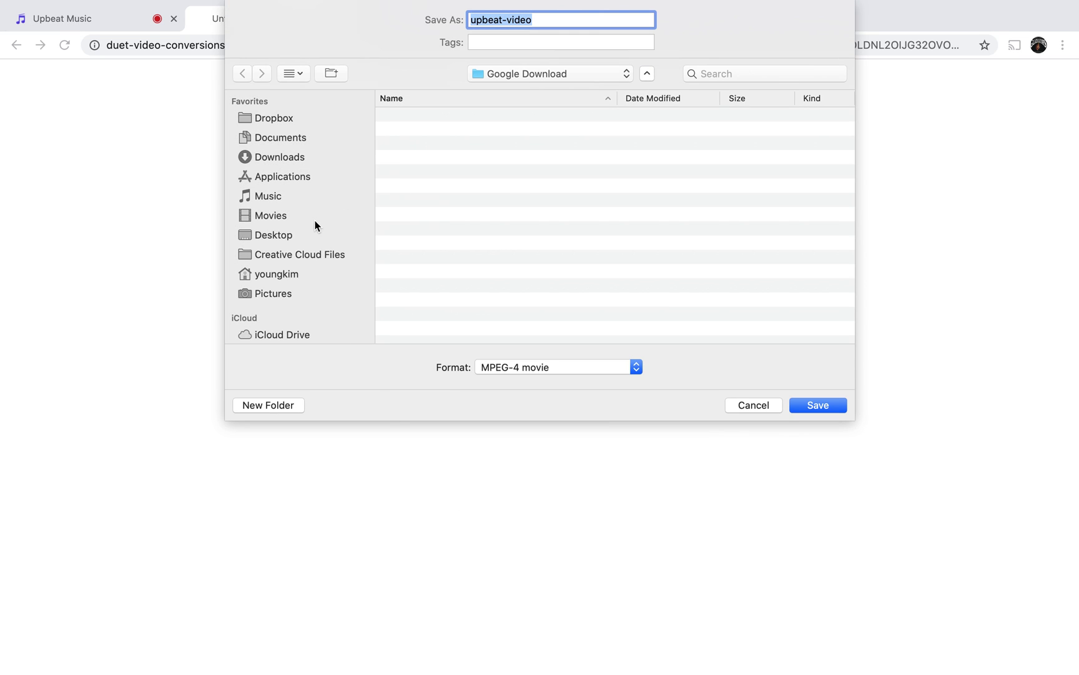
pyautogui.click(286, 236)
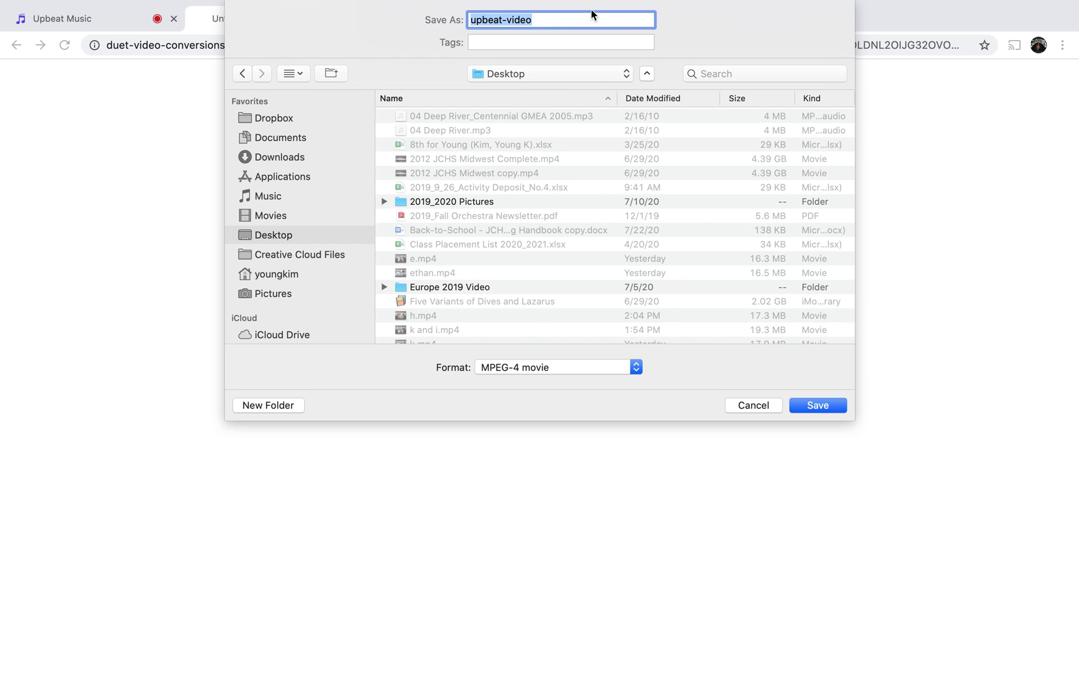
pyautogui.write('testing')
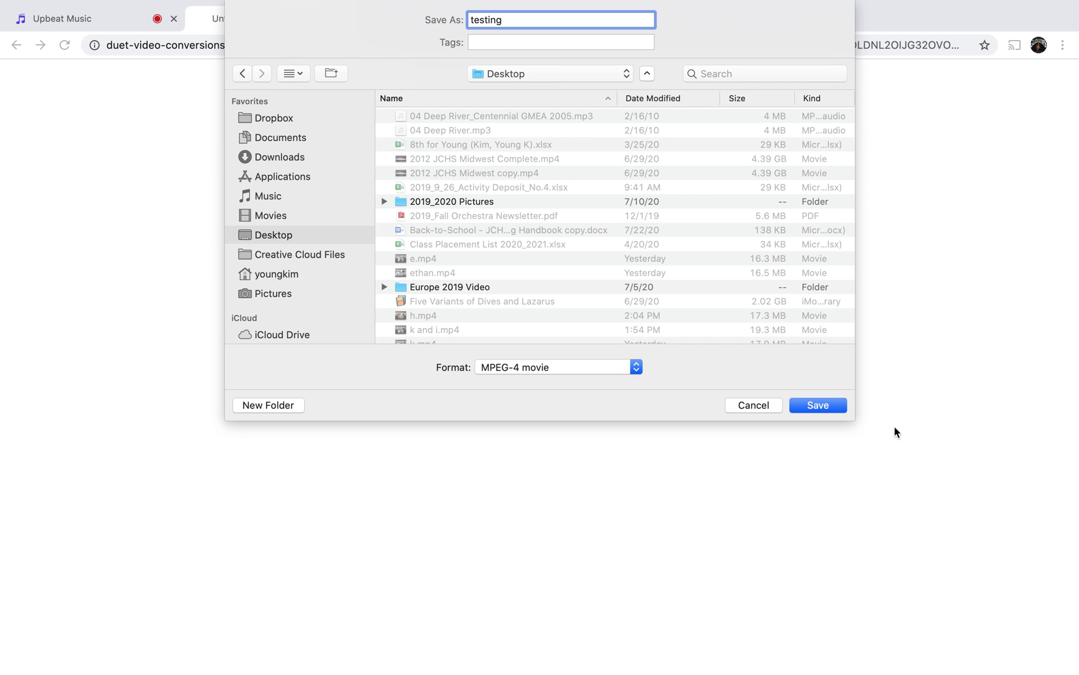
pyautogui.click(818, 404)
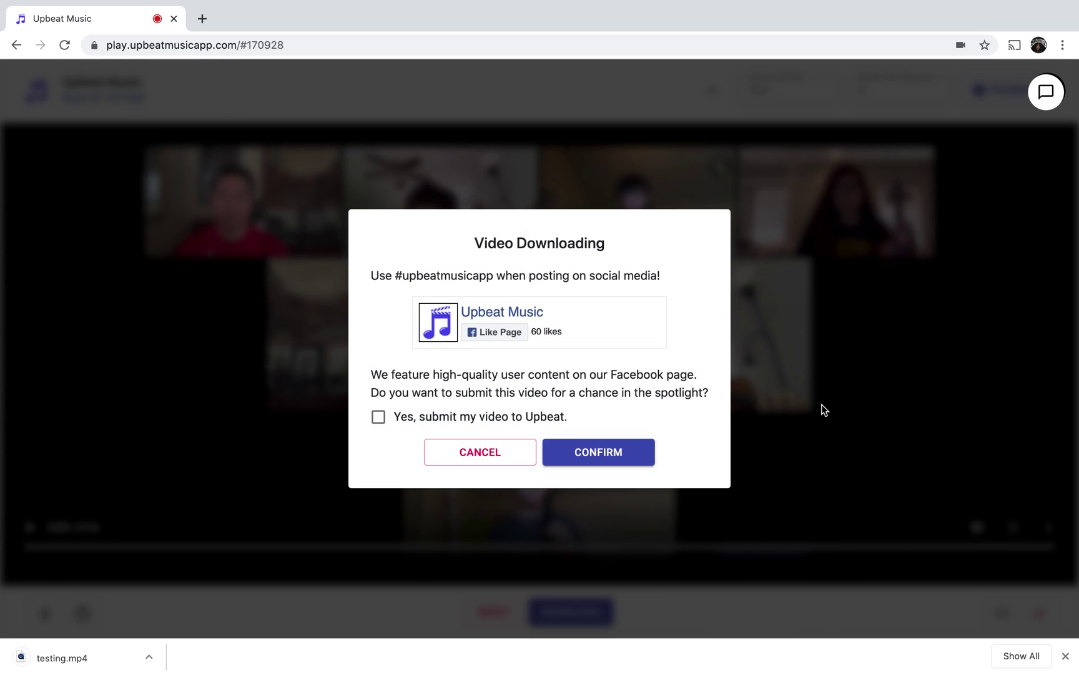
# Submit the video to Upbeat for the spotlight, then play the downloaded testing.mp4.
pyautogui.click(378, 416)
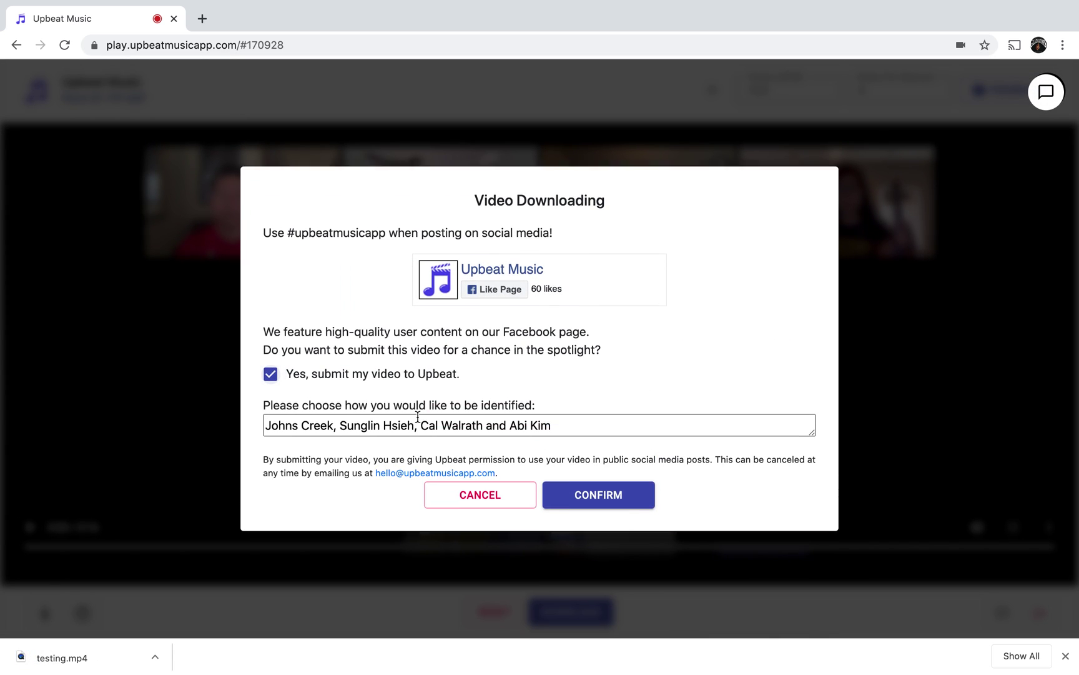
pyautogui.click(616, 507)
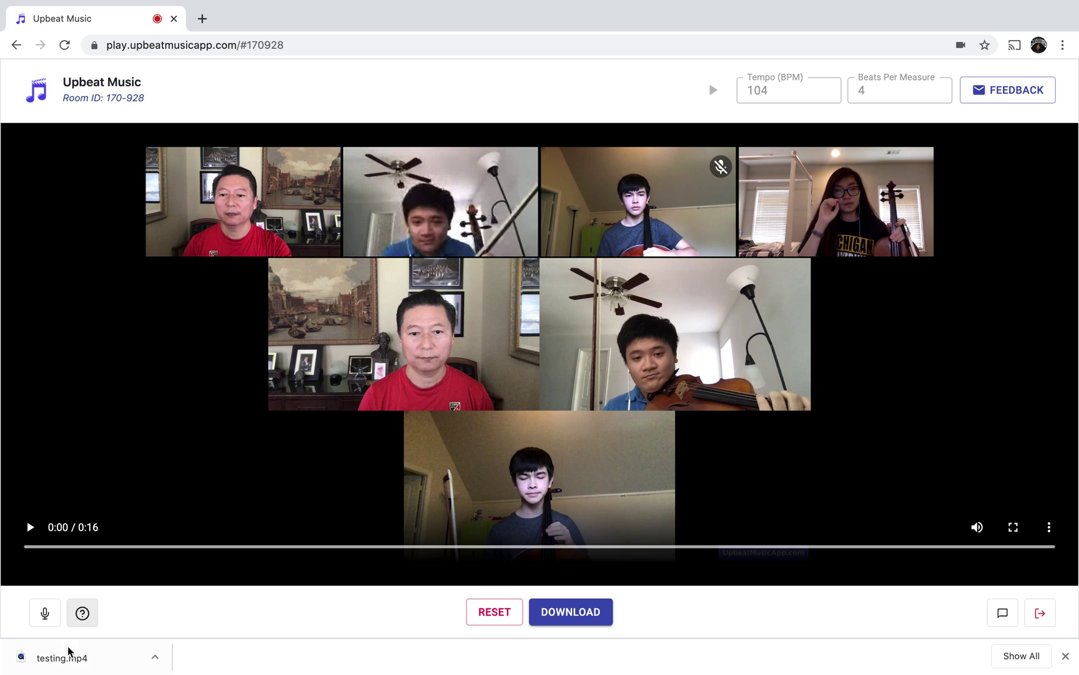
pyautogui.click(96, 665)
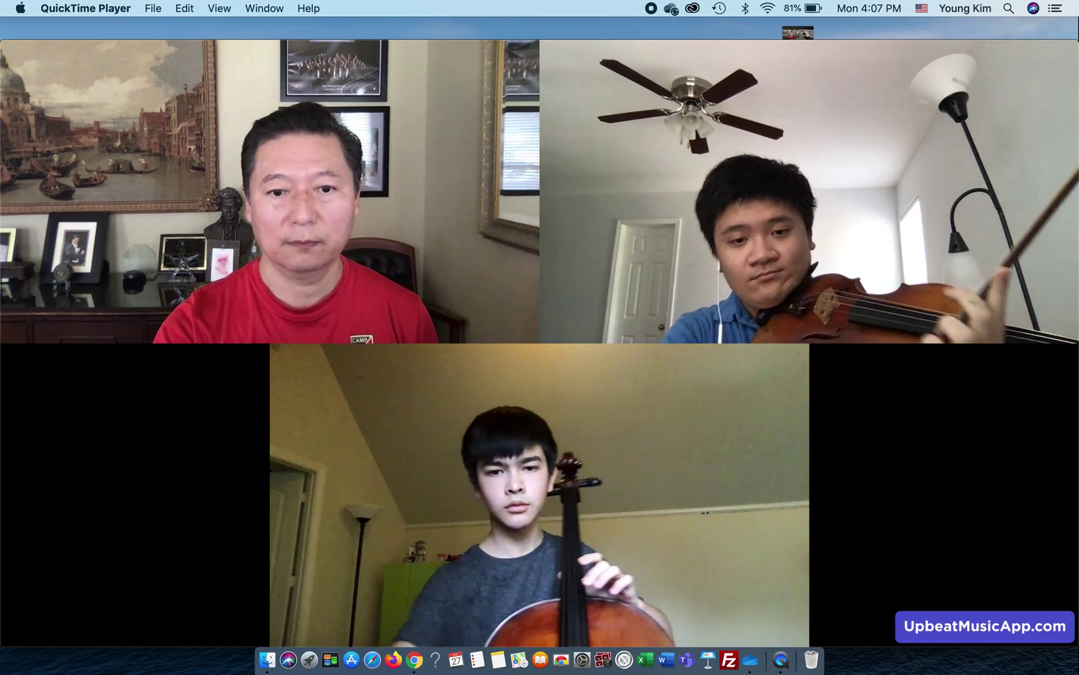
# Close the testing.mp4 video in QuickTime and return to the Upbeat Music room in Chrome.
pyautogui.moveTo(39, 50)
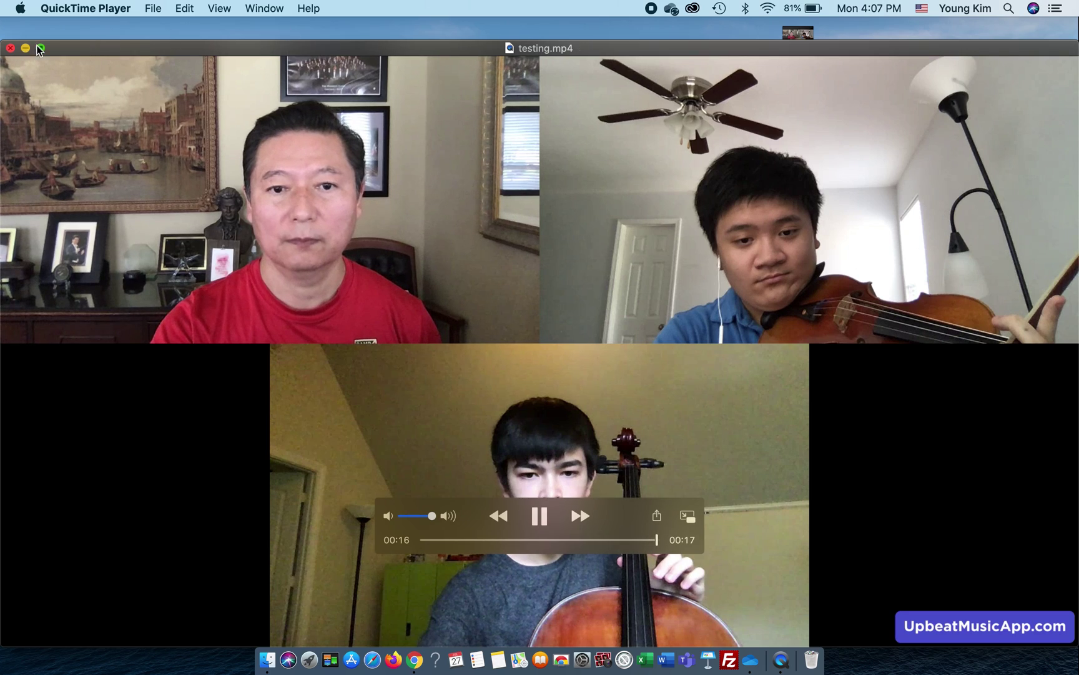
pyautogui.click(10, 48)
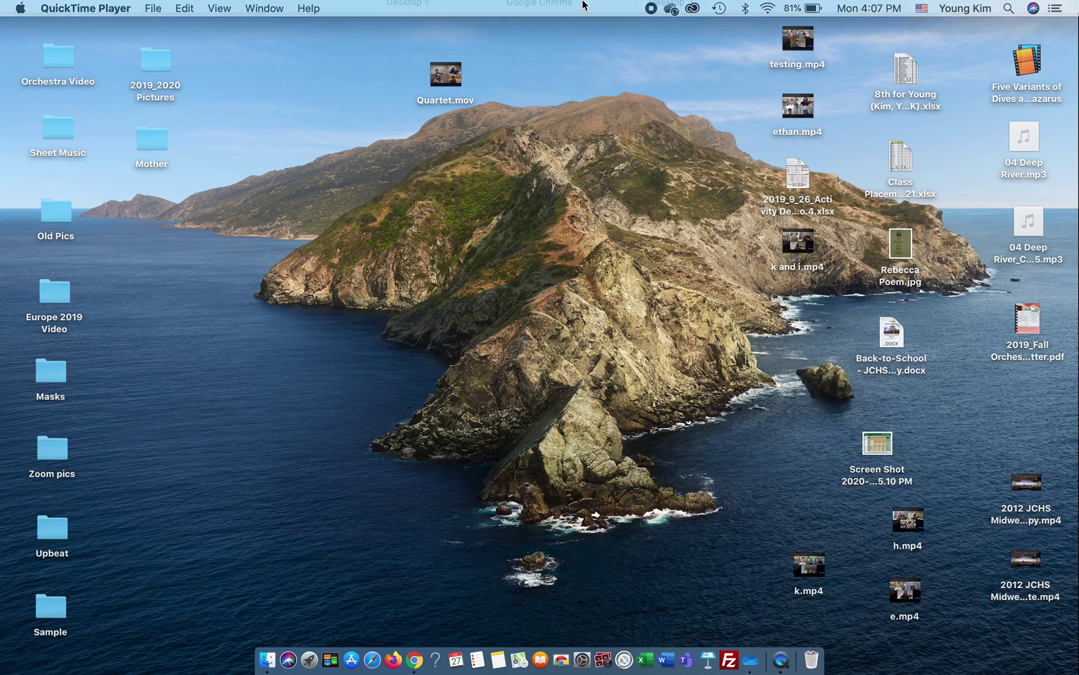
pyautogui.hotkey('ctrl', 'Up')
pyautogui.click(559, 53)
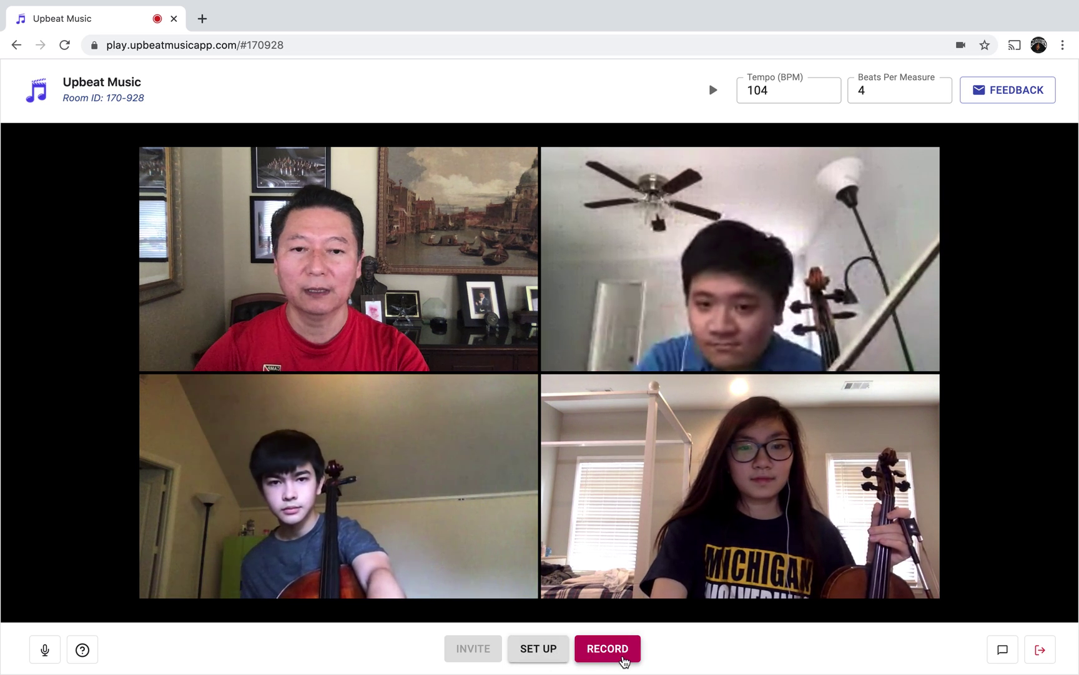
# Open the Record dialog with its camera preview for a fresh take.
pyautogui.click(615, 652)
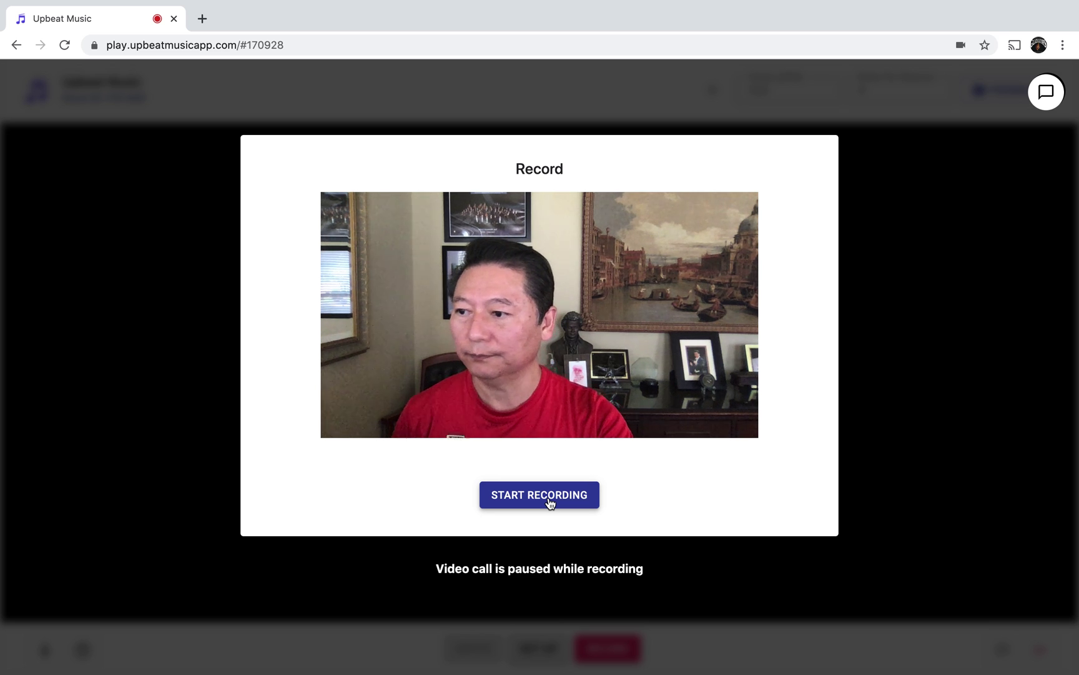
# Record a new take from start to stop, bringing up the 'Use this recording?' preview.
pyautogui.click(549, 499)
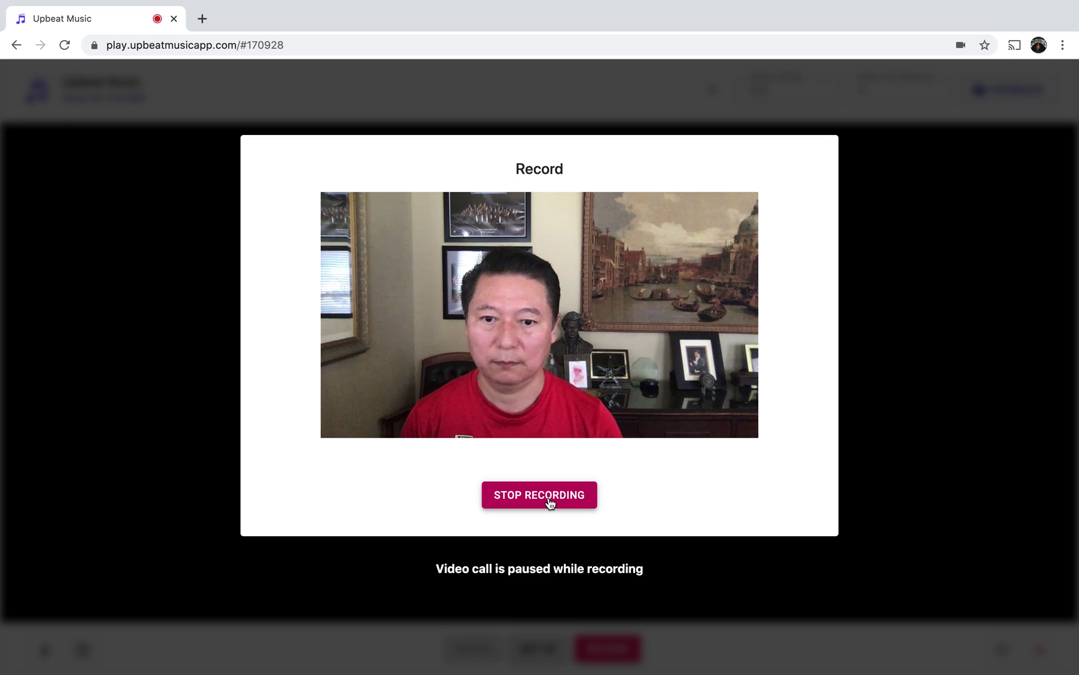
pyautogui.click(550, 503)
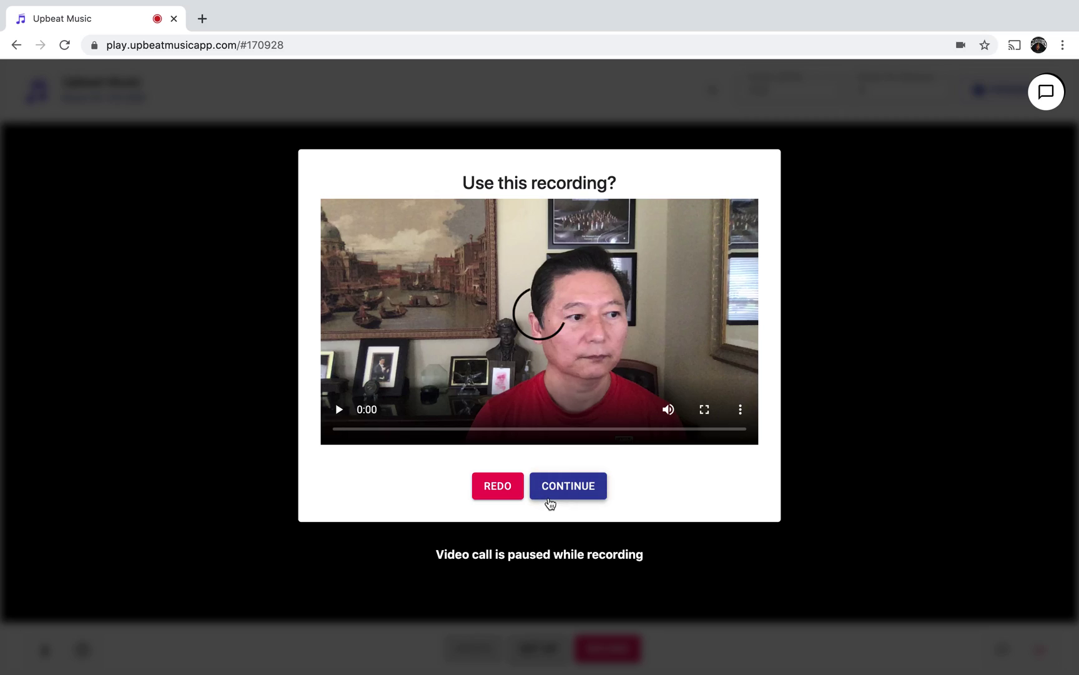
# Accept the take, nudge its waveform until beat one aligns with the track, then finish calibration.
pyautogui.click(585, 489)
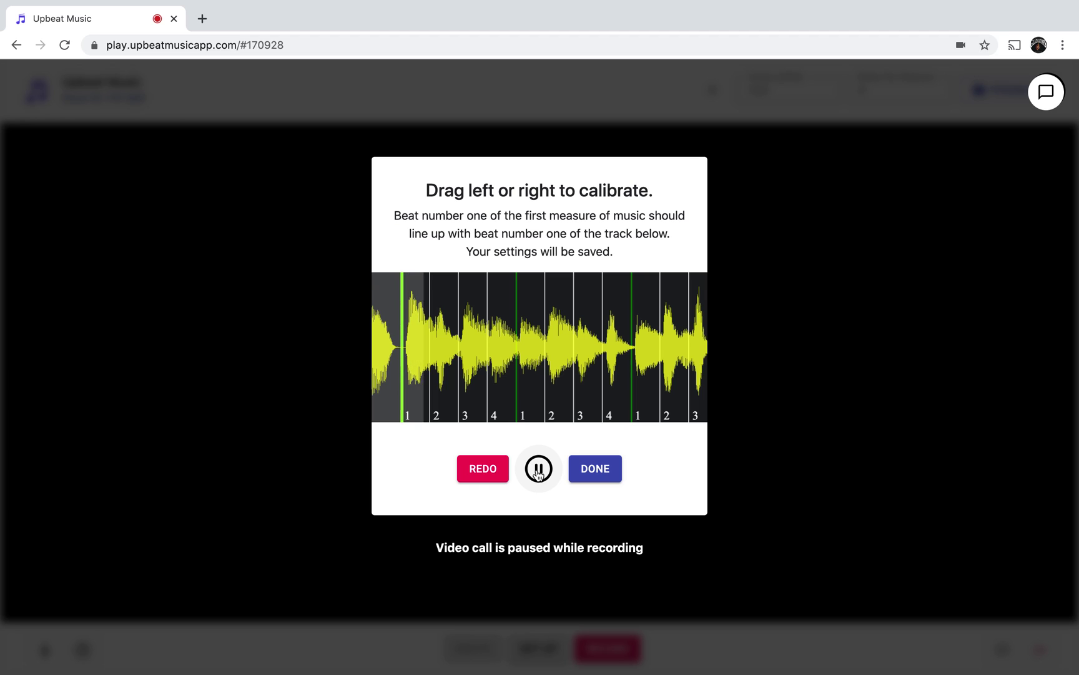
pyautogui.click(539, 471)
pyautogui.moveTo(497, 346); pyautogui.dragTo(496, 347)
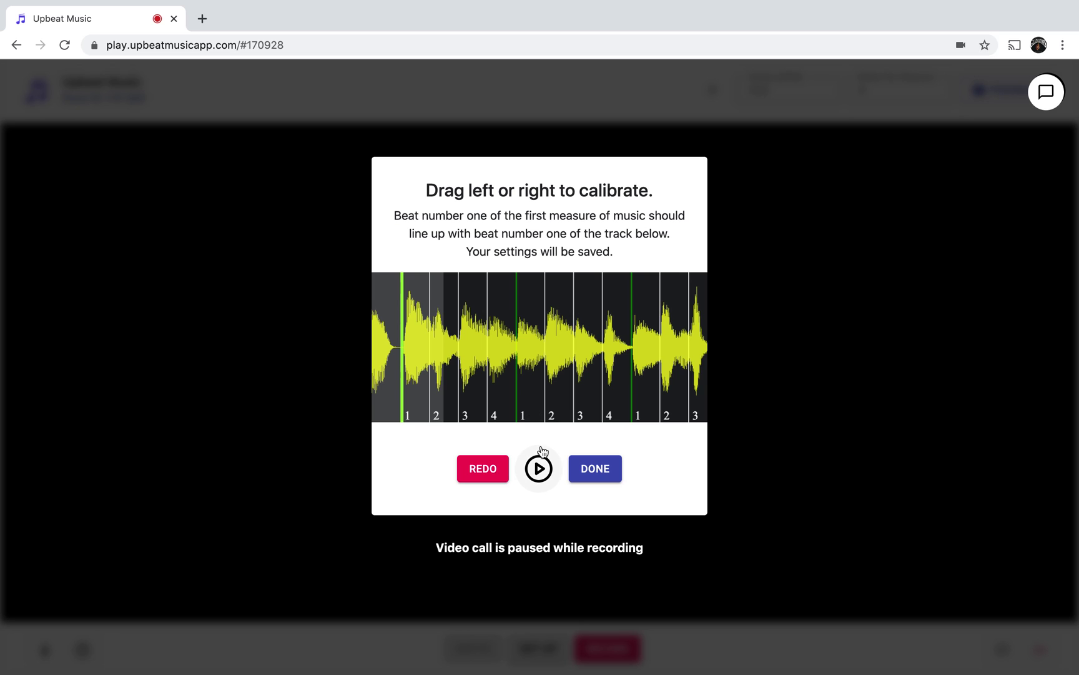
pyautogui.click(539, 469)
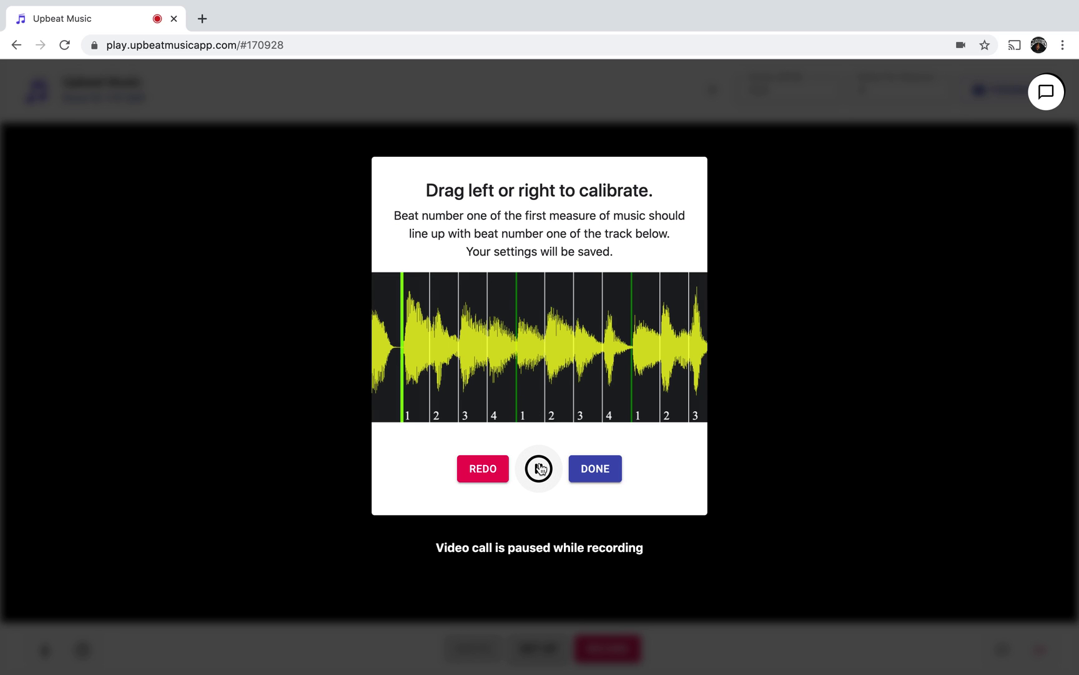
pyautogui.click(540, 468)
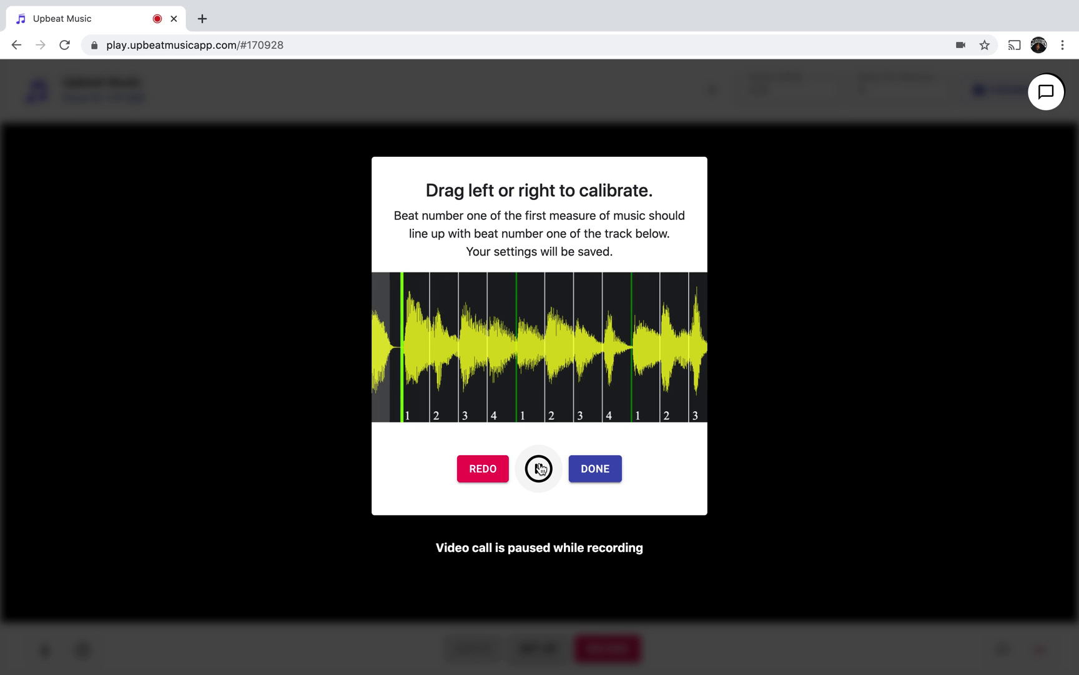
pyautogui.click(540, 468)
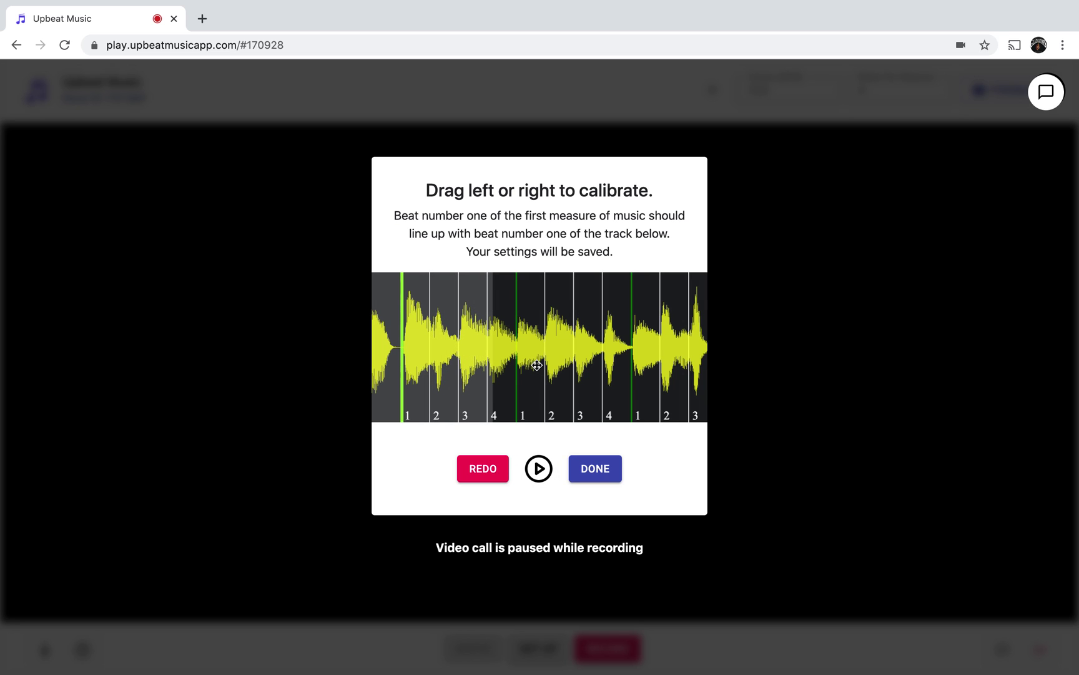
pyautogui.moveTo(537, 366); pyautogui.dragTo(536, 366)
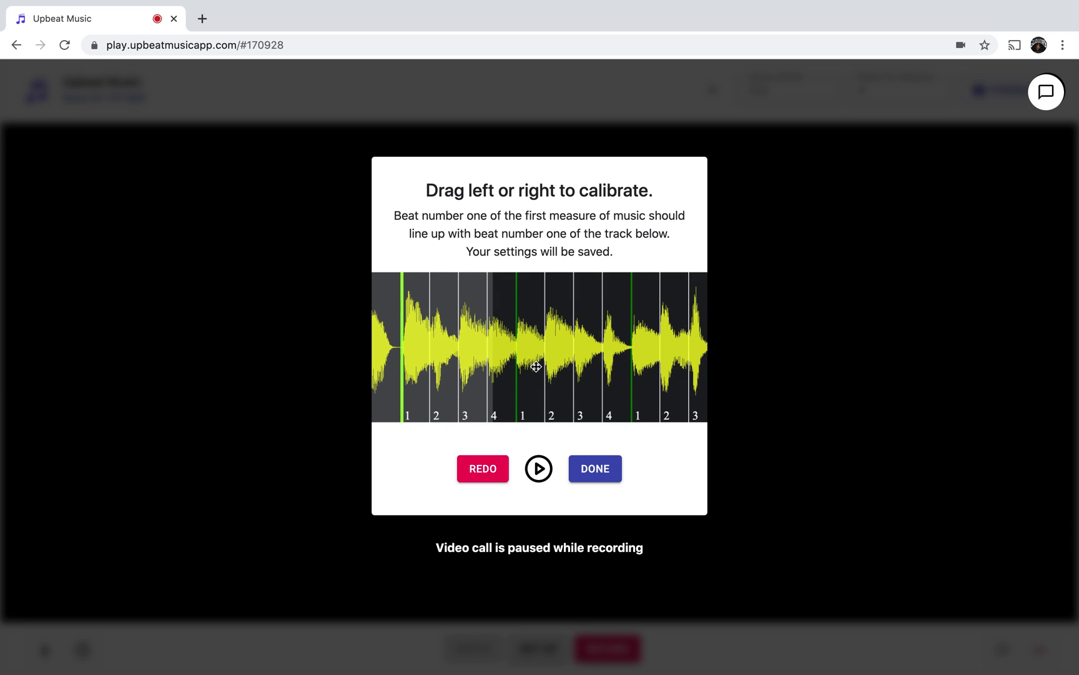
pyautogui.click(547, 475)
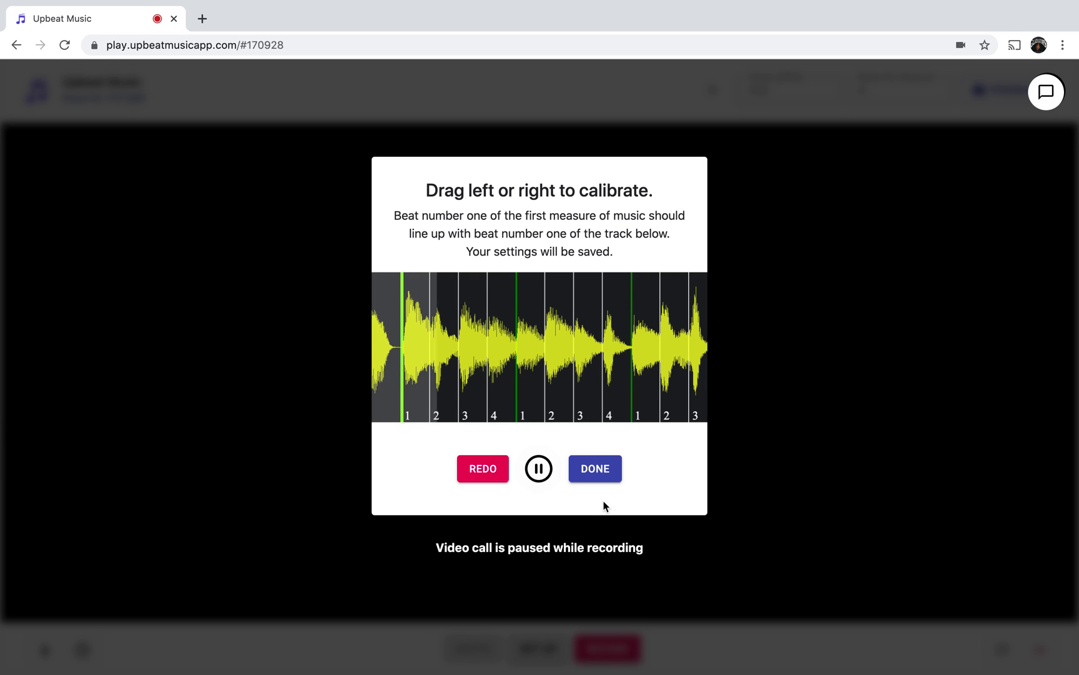
pyautogui.click(595, 472)
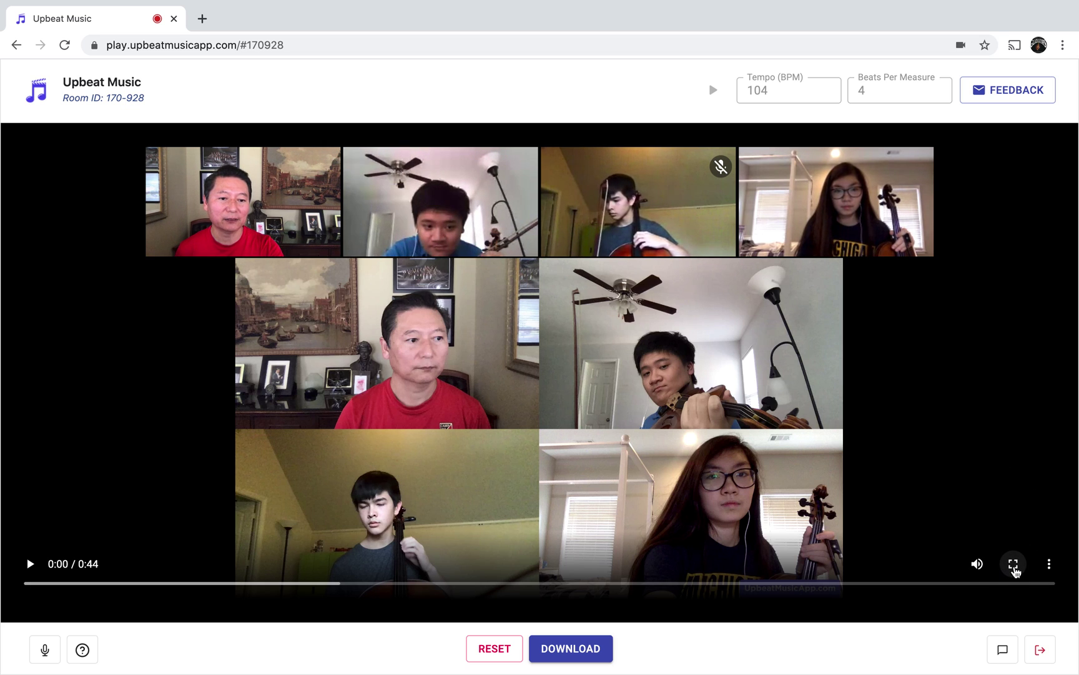
pyautogui.click(1014, 564)
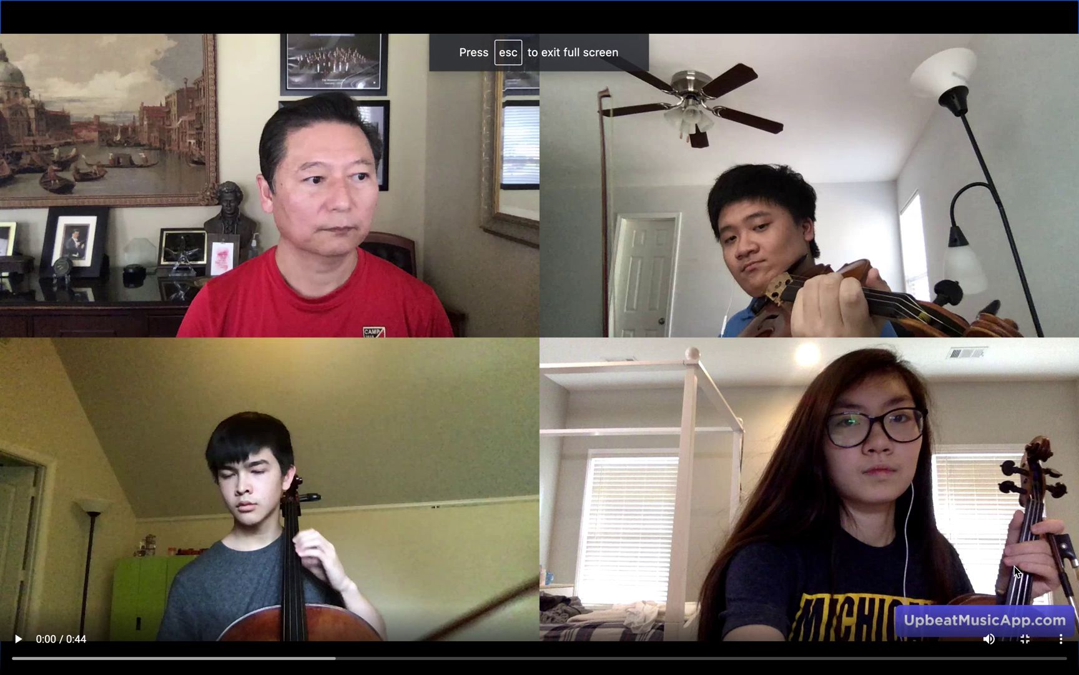
pyautogui.press('Escape')
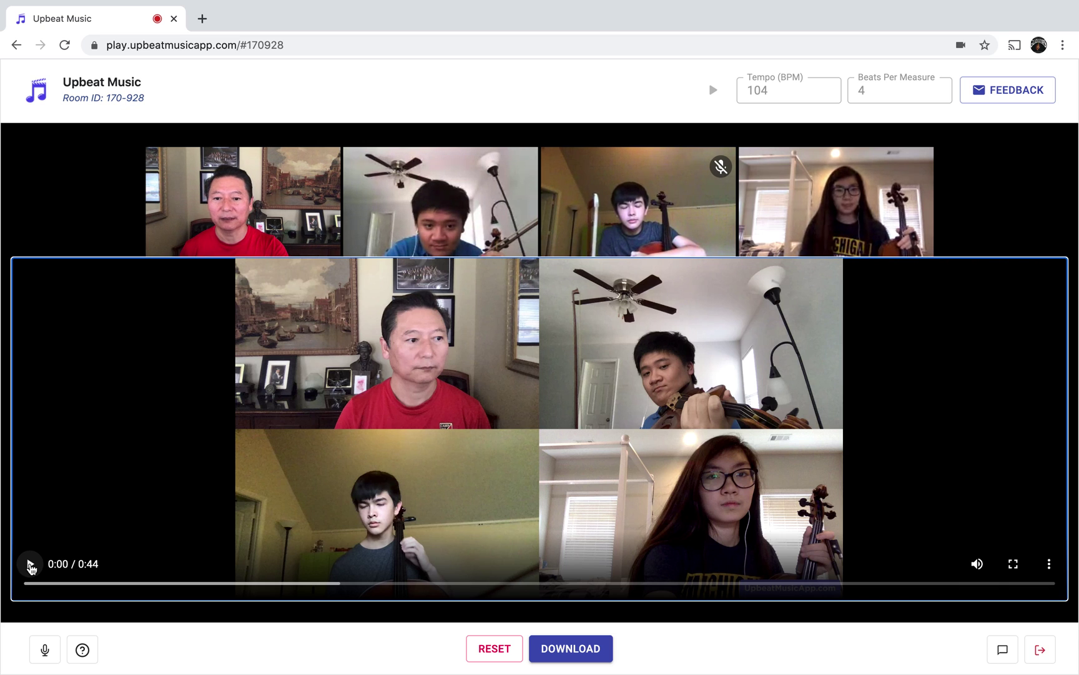
pyautogui.click(30, 564)
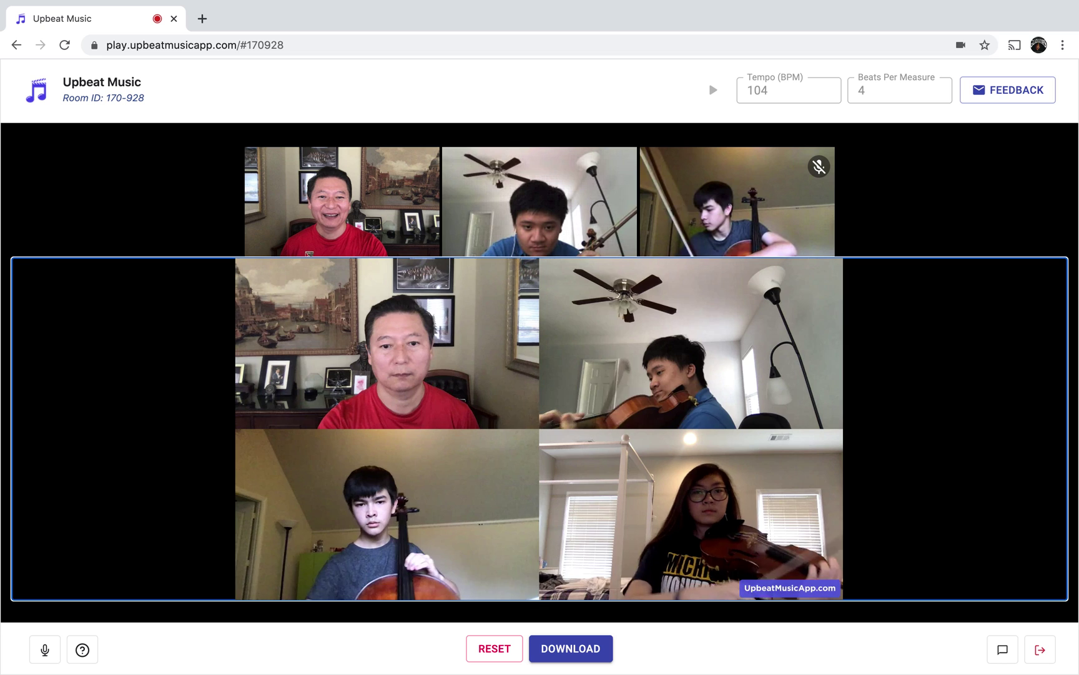
pyautogui.moveTo(564, 363)
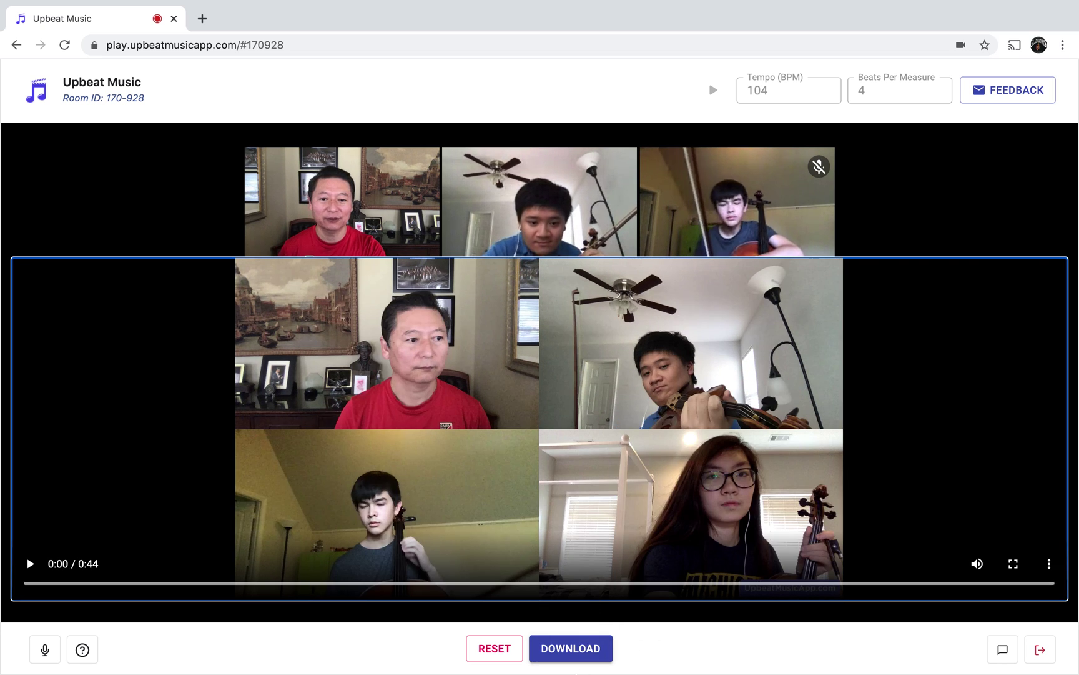
# Save the merged ensemble video to the Desktop as Testing 2.mp4 and confirm the download.
pyautogui.click(581, 650)
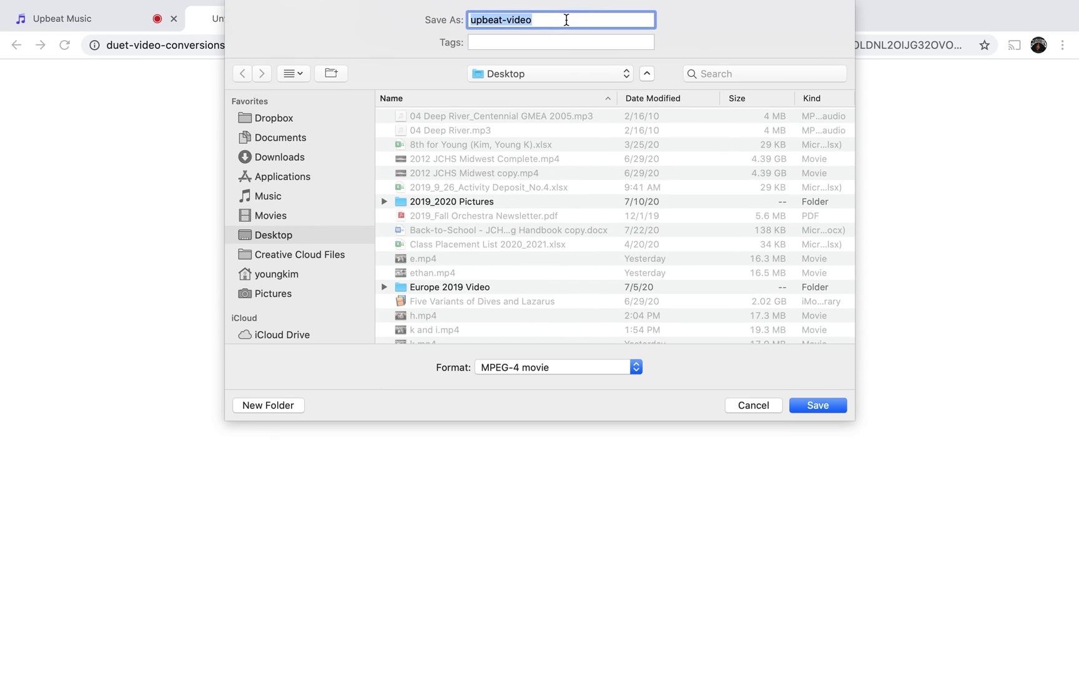
pyautogui.write('Testing 2')
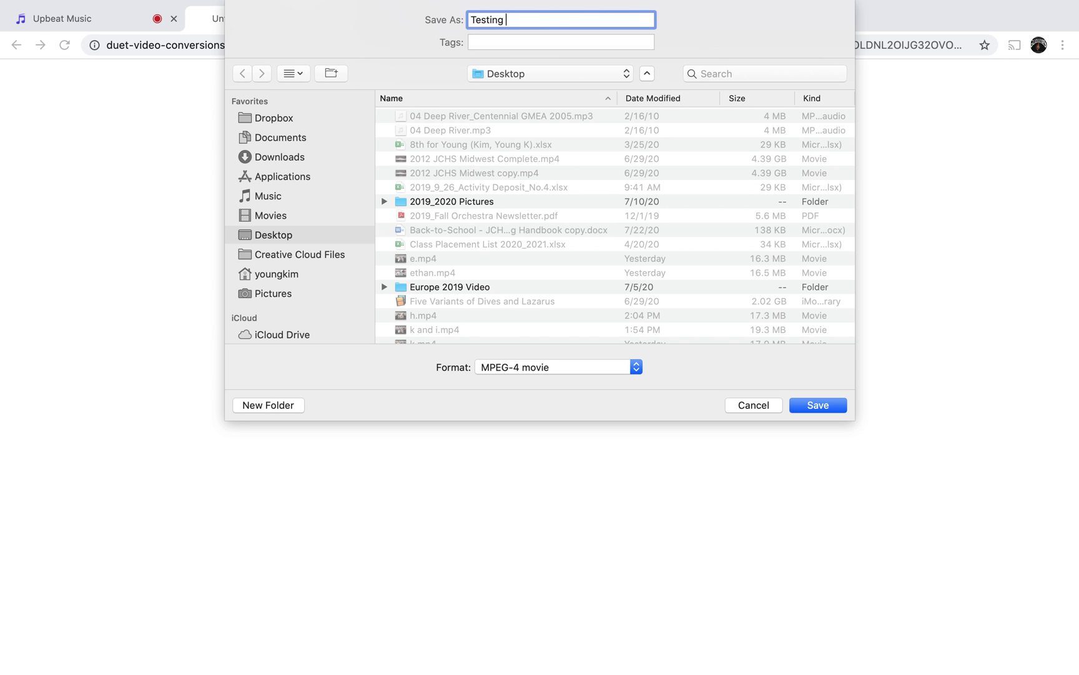
pyautogui.click(823, 409)
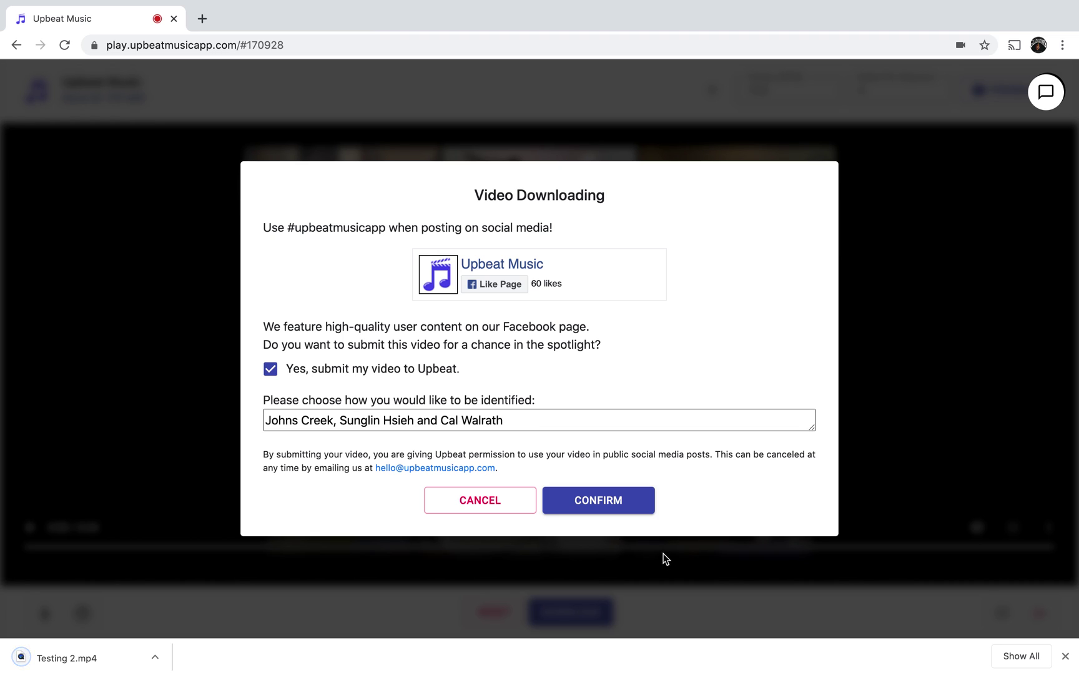
pyautogui.click(599, 510)
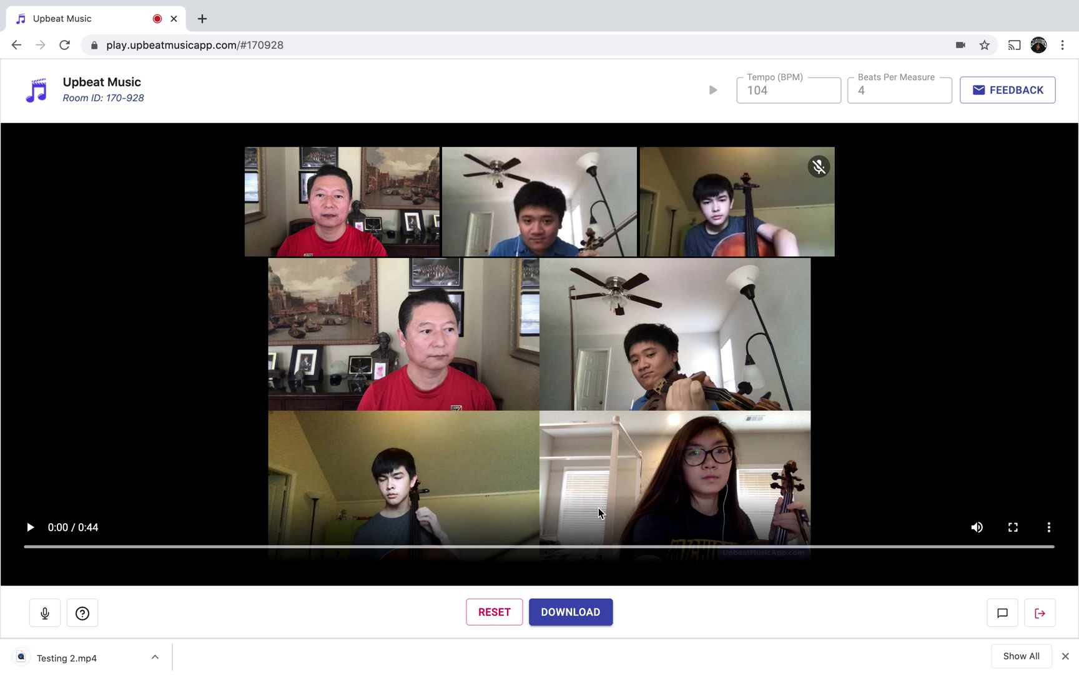
pyautogui.click(152, 657)
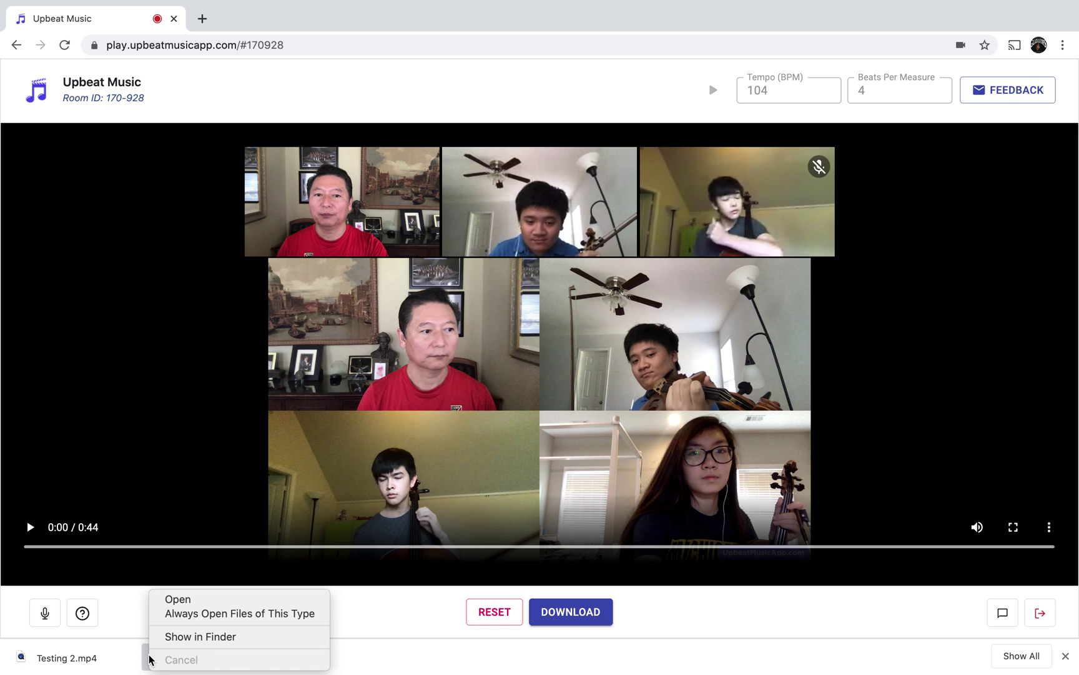
# Play Testing 2.mp4 in QuickTime through to 0:44, then close the player window.
pyautogui.click(204, 601)
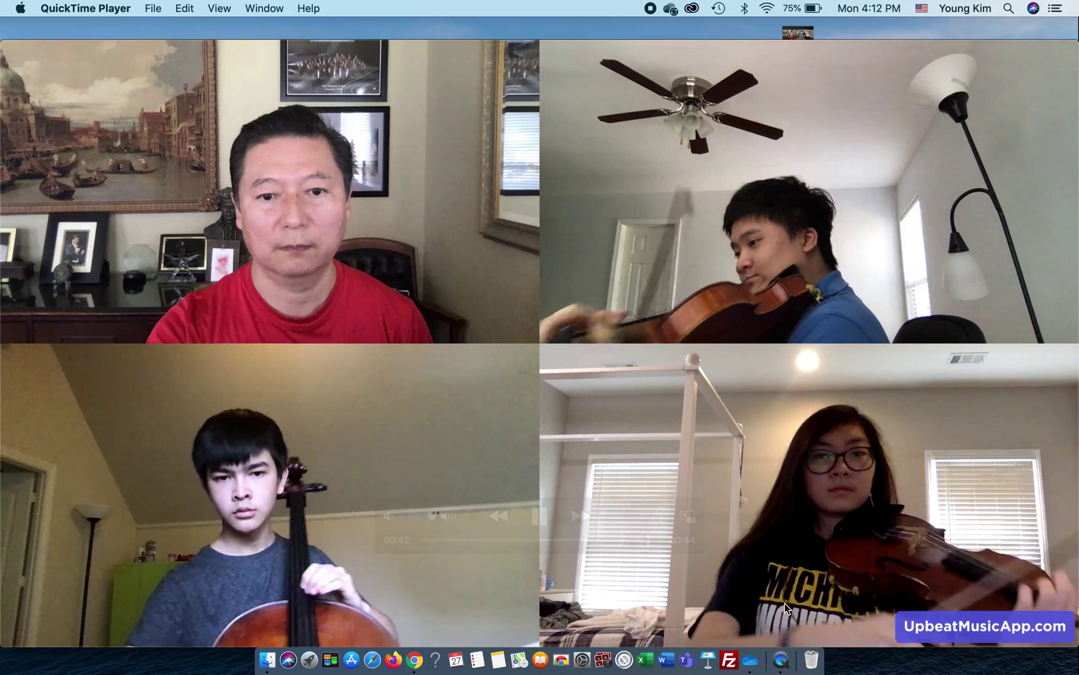
pyautogui.moveTo(13, 49)
pyautogui.click(10, 48)
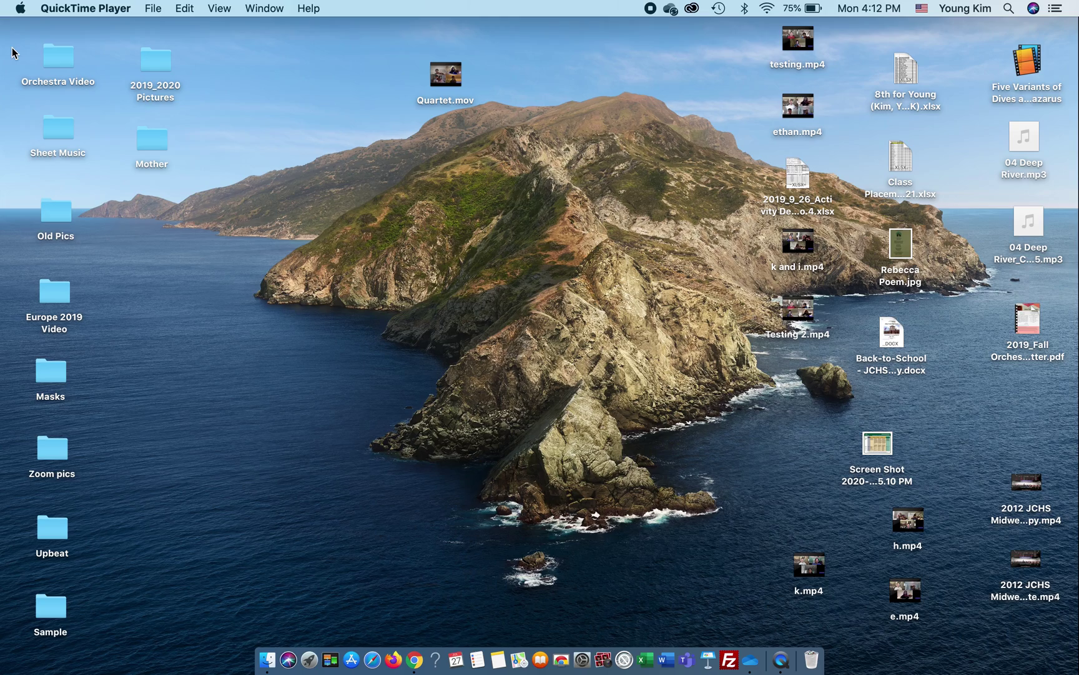
# Back in the Chrome room, reset and confirm clearing all uploads and merged results.
pyautogui.hotkey('ctrl', 'Up')
pyautogui.moveTo(535, 25)
pyautogui.click(525, 56)
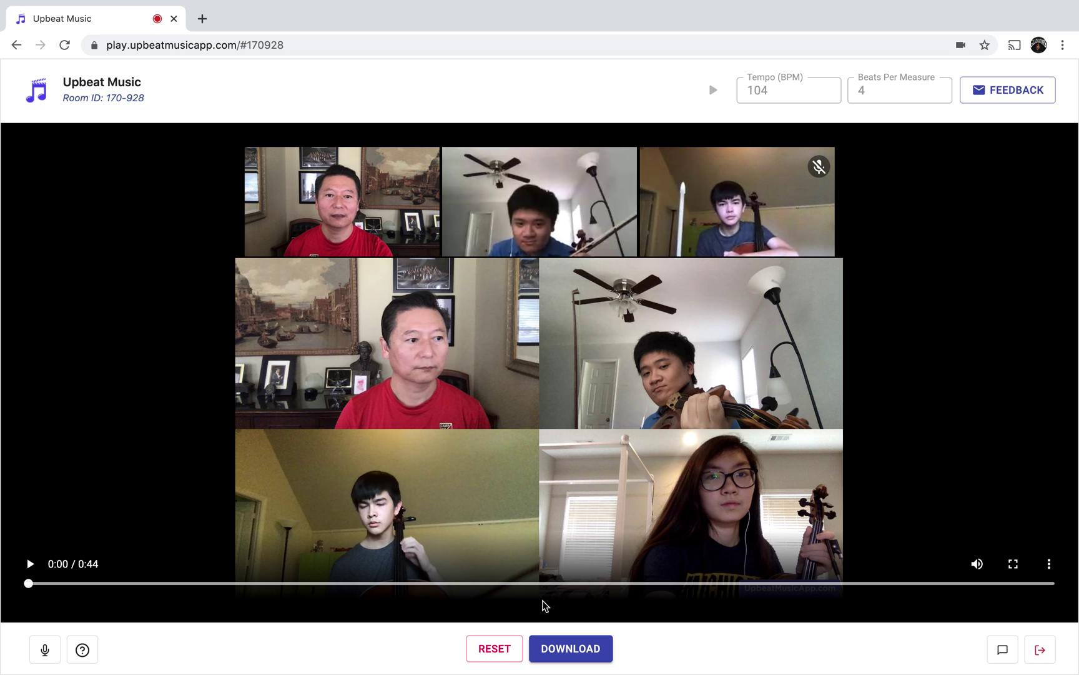
pyautogui.click(495, 649)
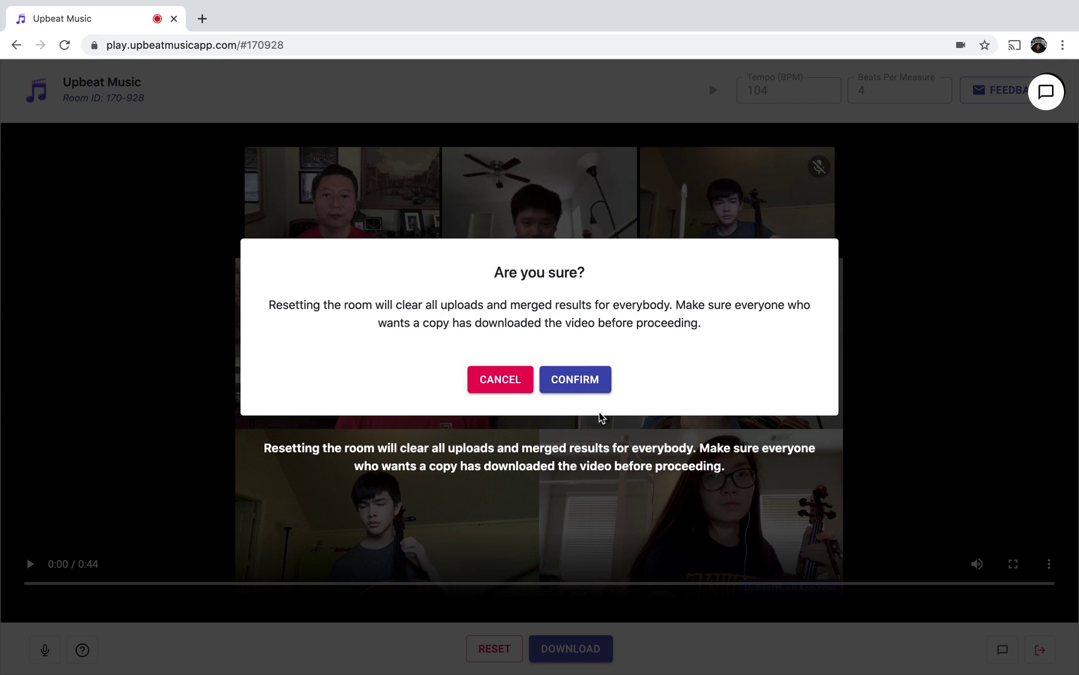
pyautogui.click(575, 380)
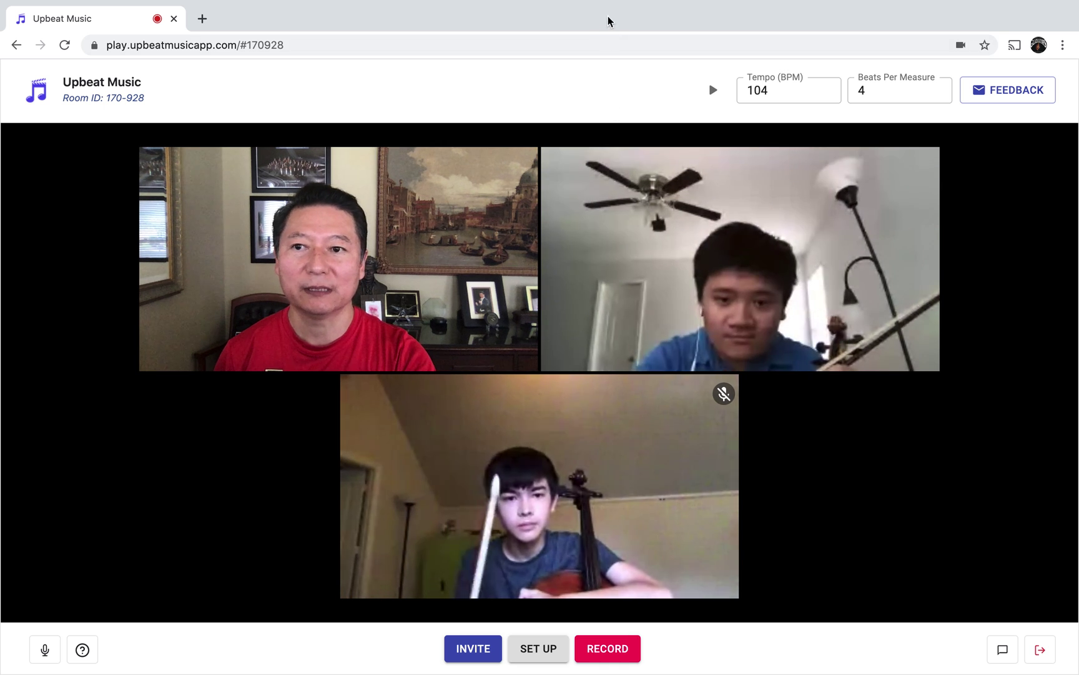
# Reload the Upbeat Music room page and close the chat panel.
pyautogui.click(611, 40)
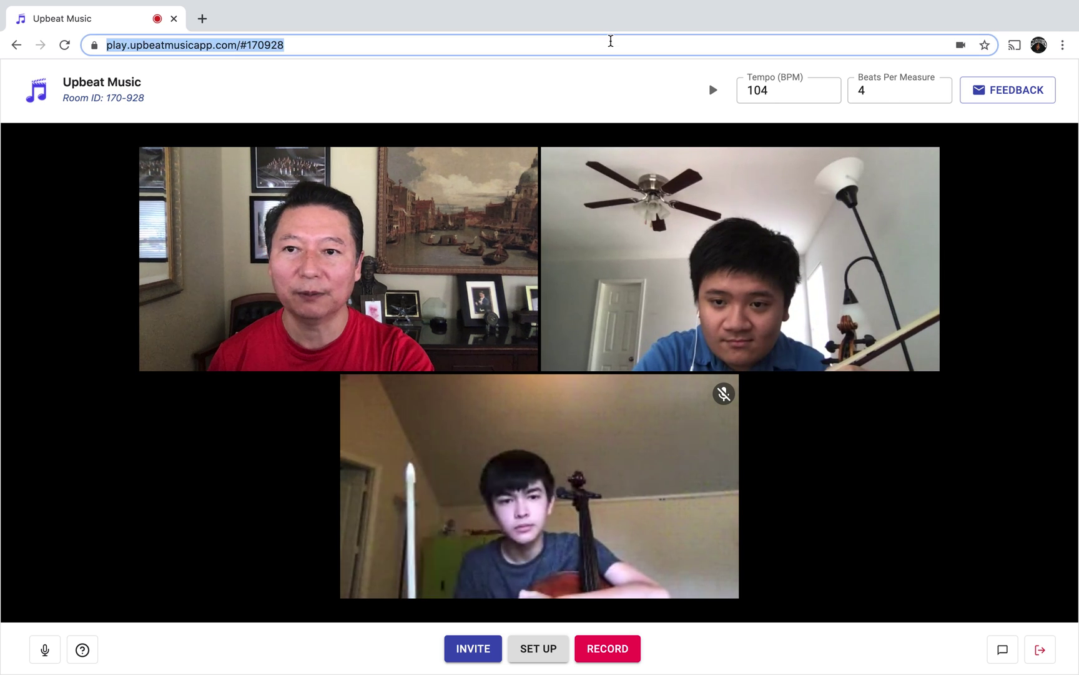
pyautogui.press('Return')
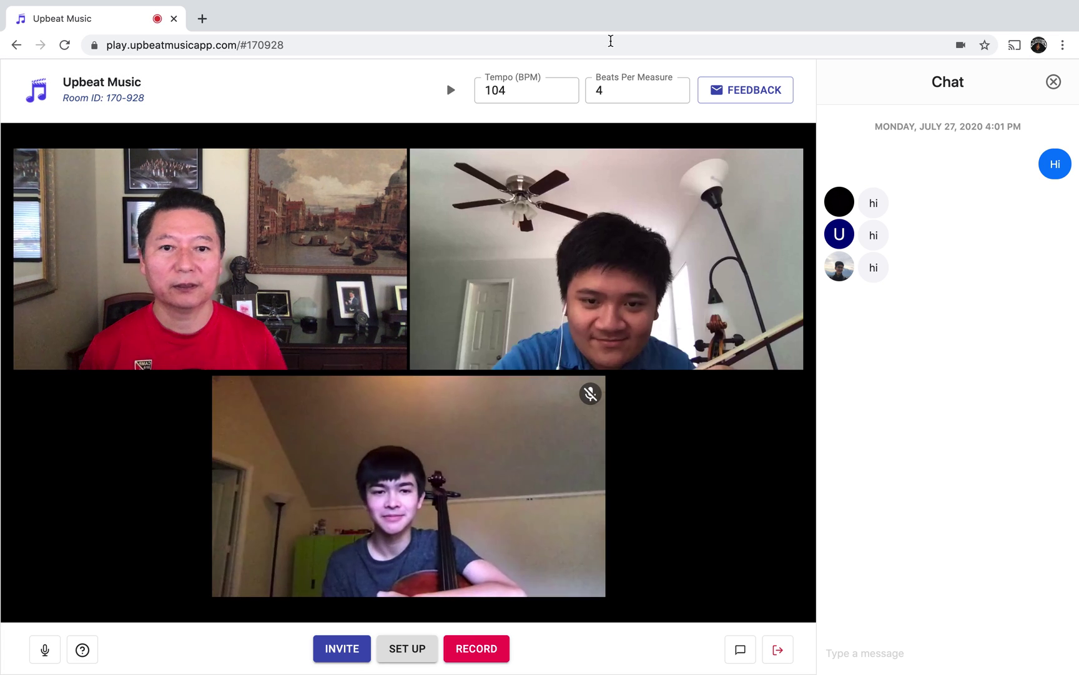
pyautogui.click(1053, 82)
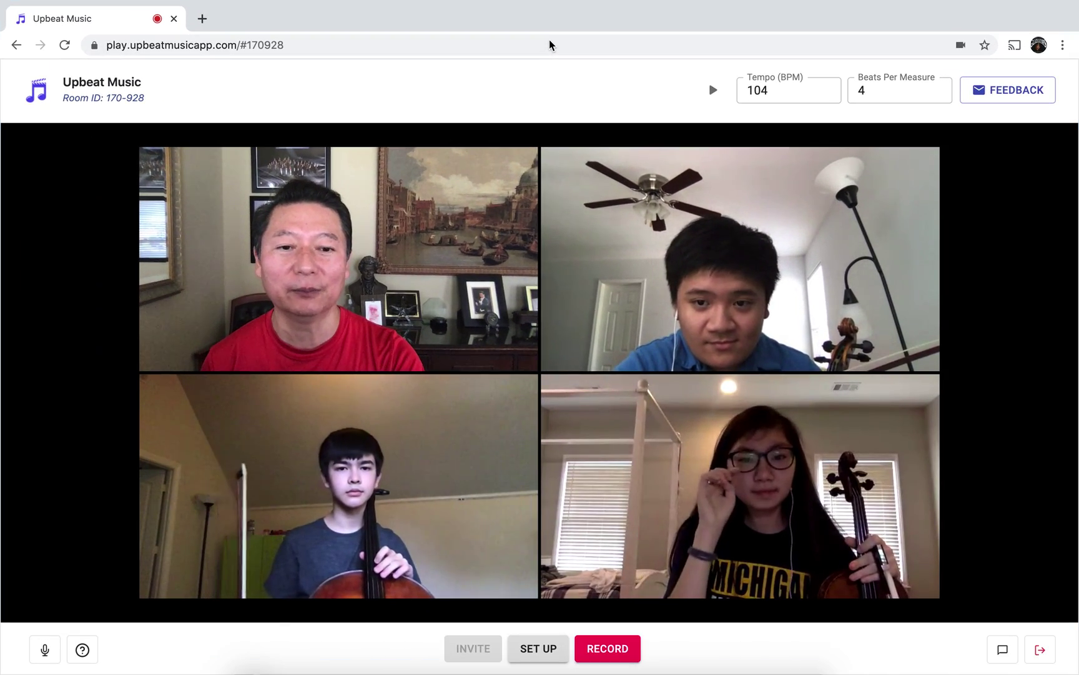
# Switch to the desktop space and open Quartet.mov in QuickTime Player.
pyautogui.hotkey('ctrl', 'Up')
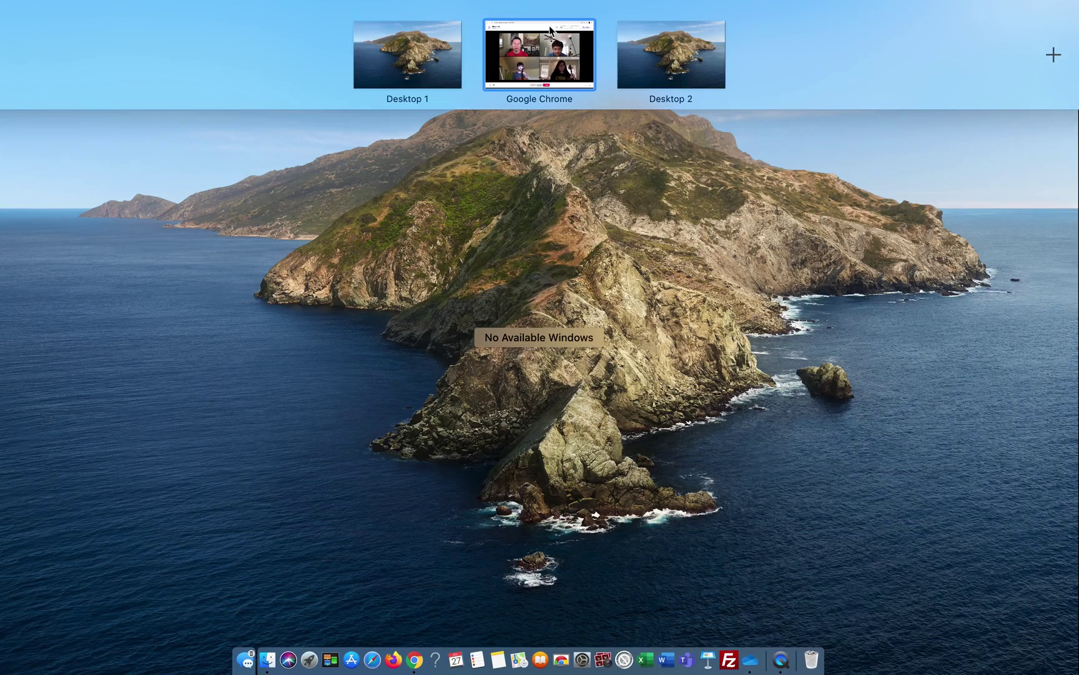
pyautogui.hotkey('ctrl', 'Up')
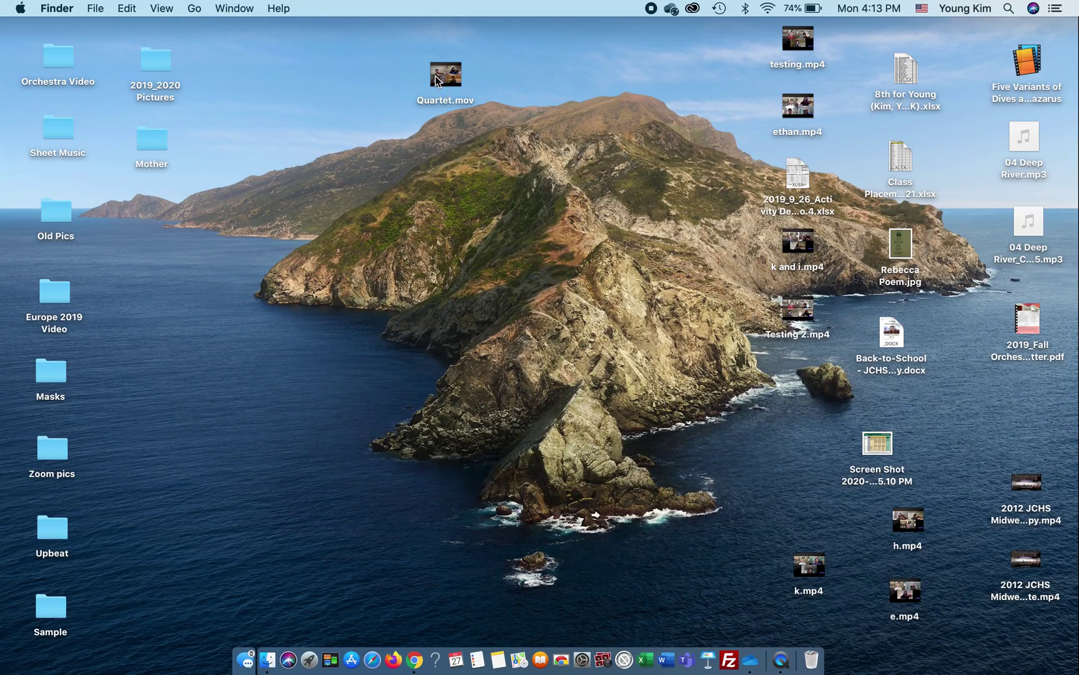
pyautogui.doubleClick(446, 75)
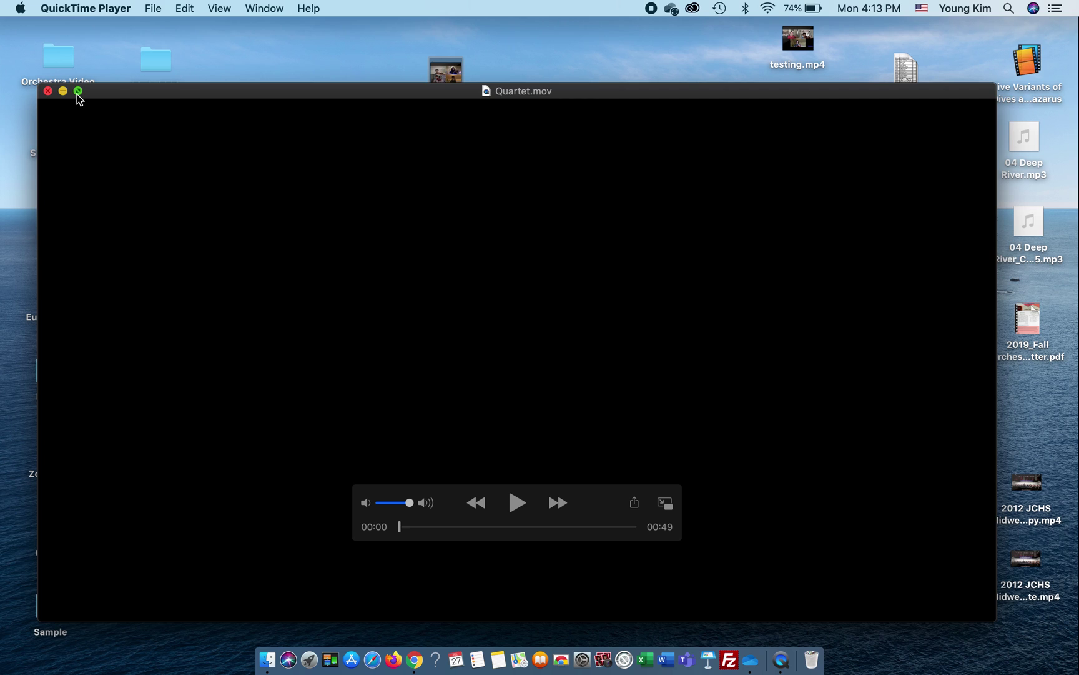